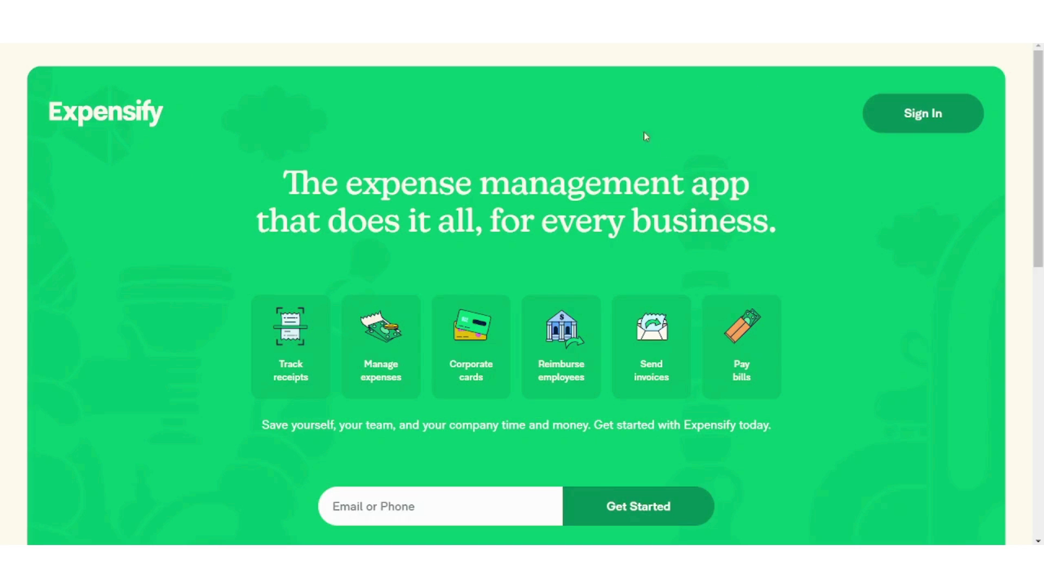
Step: Sign in to Expensify with the Google account
click(952, 123)
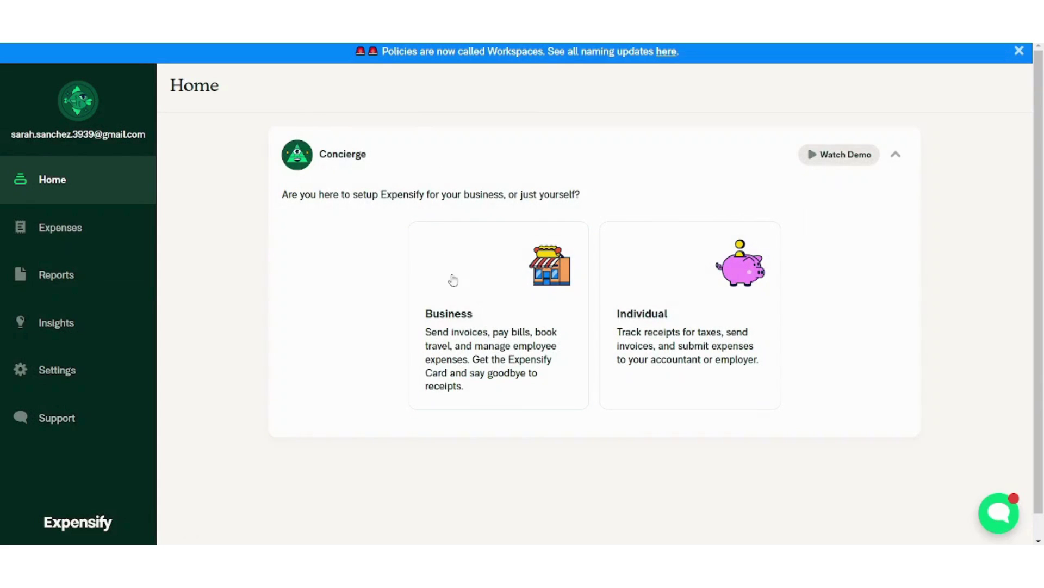
Step: Choose individual use, with tracking receipts and sending invoices as the purpose
click(765, 340)
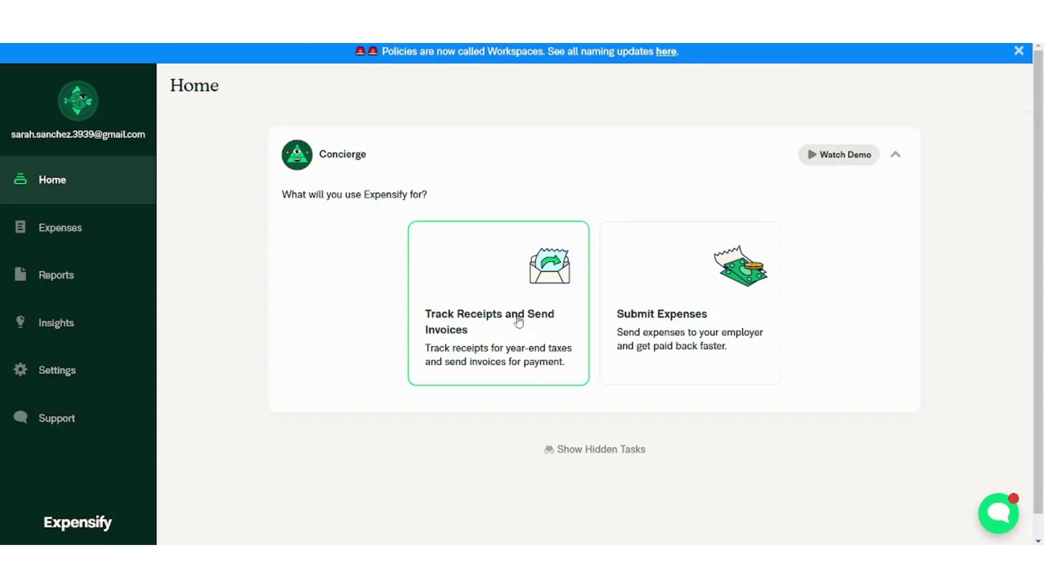
click(651, 332)
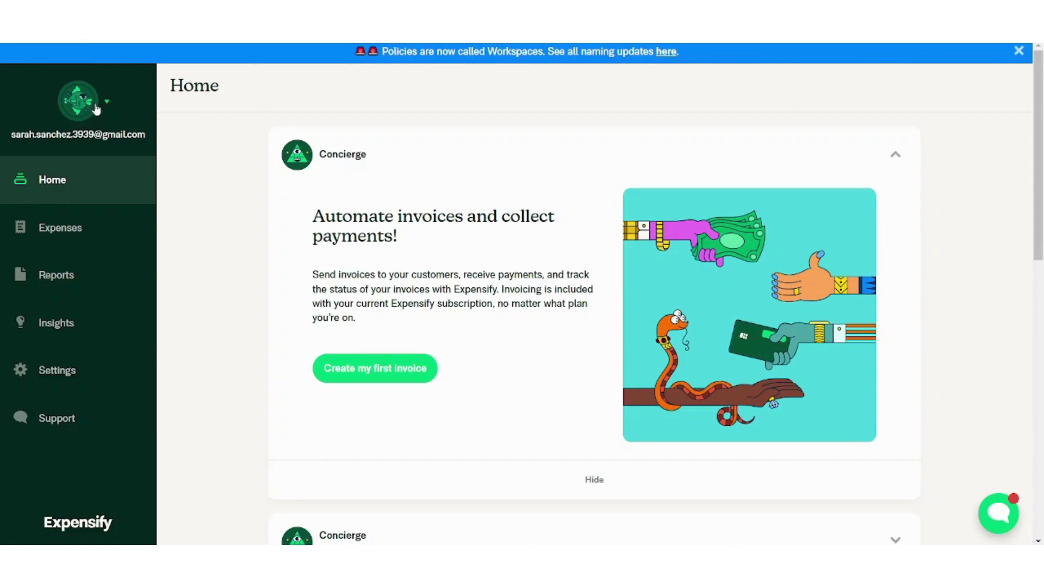
click(96, 109)
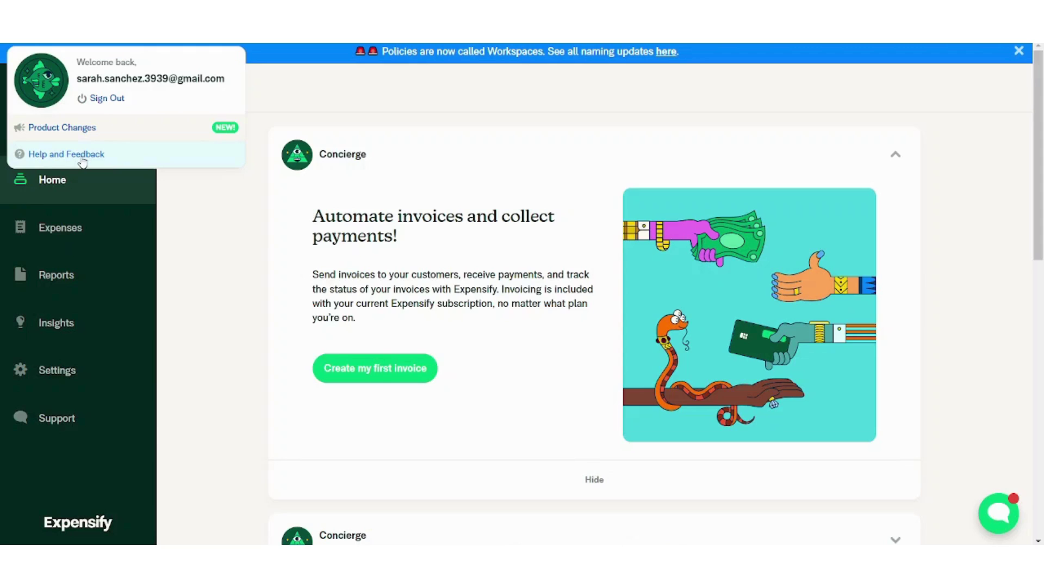
click(189, 200)
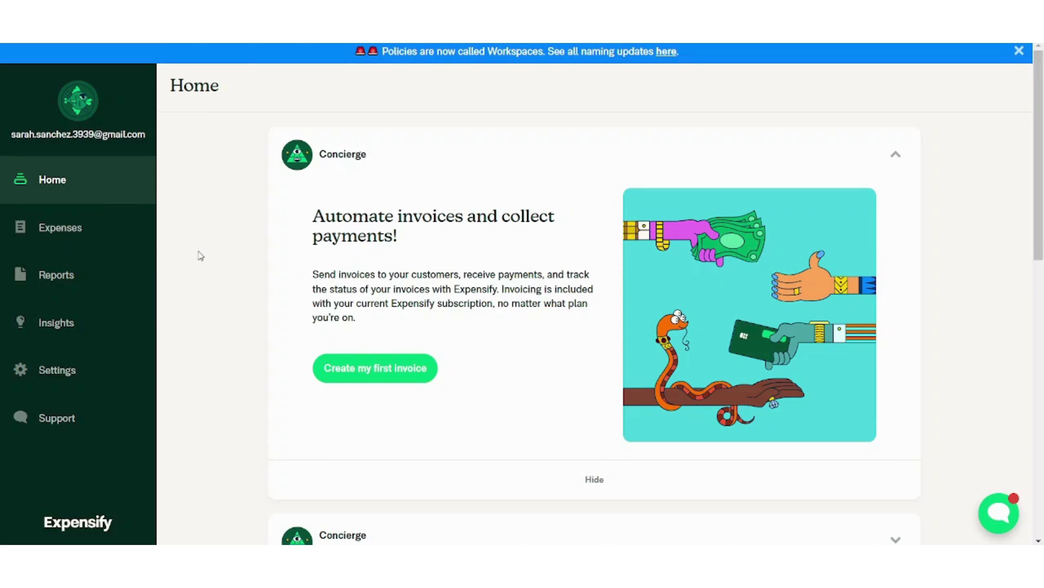
scroll(200, 256, down, 5)
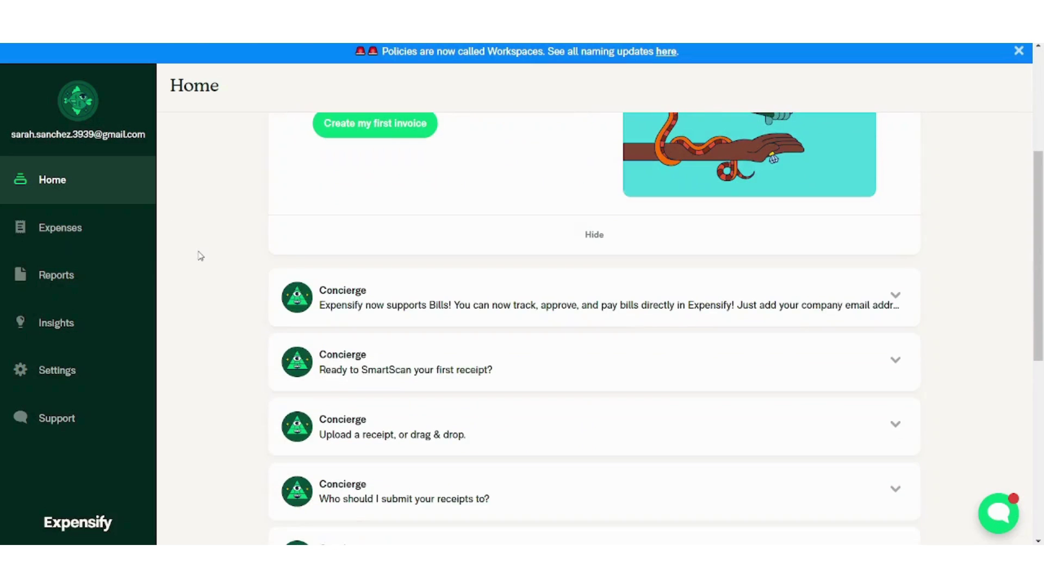
scroll(201, 255, down, 4)
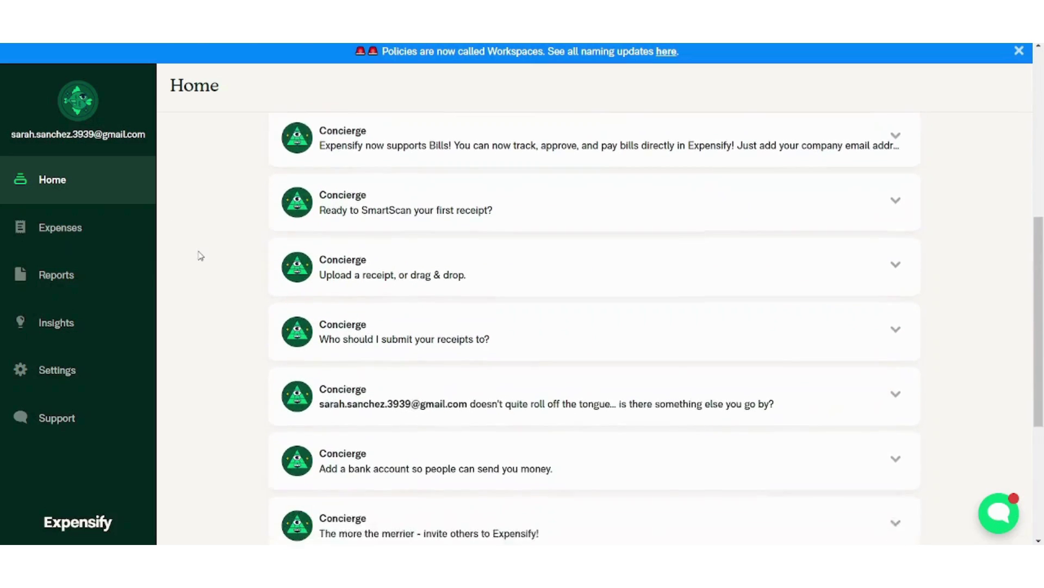
scroll(200, 256, down, 4)
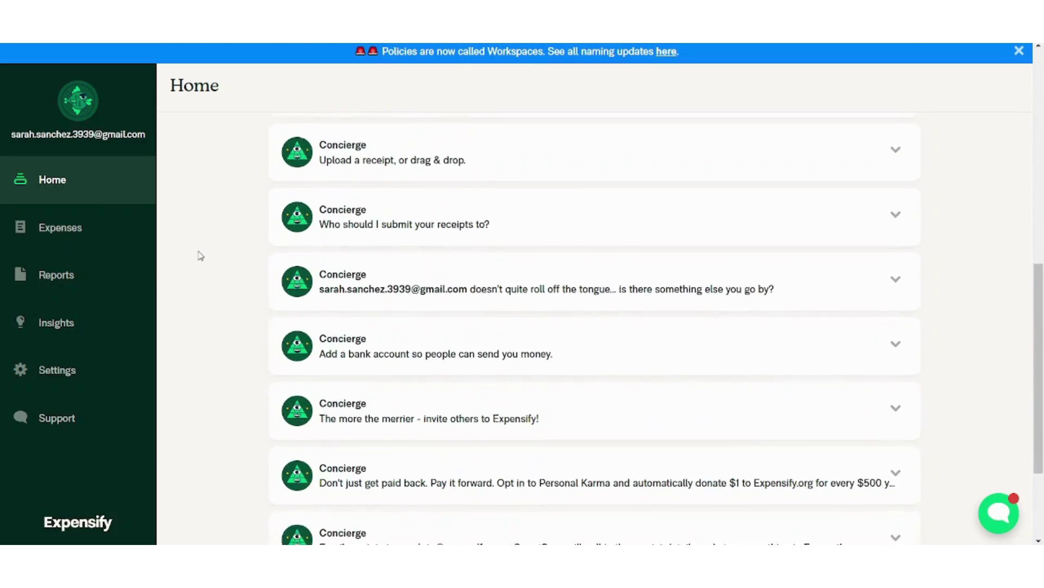
scroll(200, 255, up, 10)
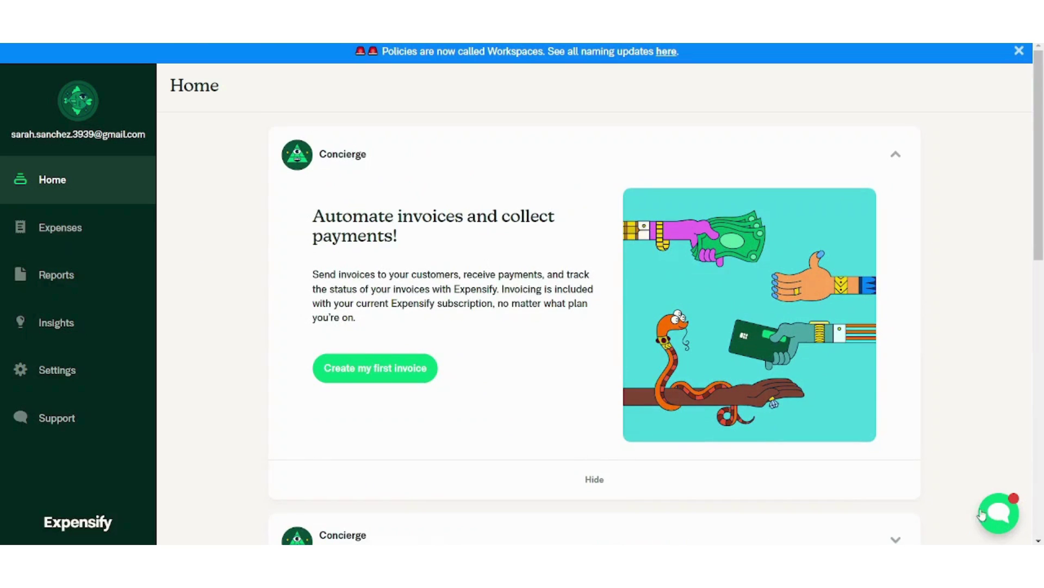
Step: From the Expenses page, start a manually created new expense
click(97, 237)
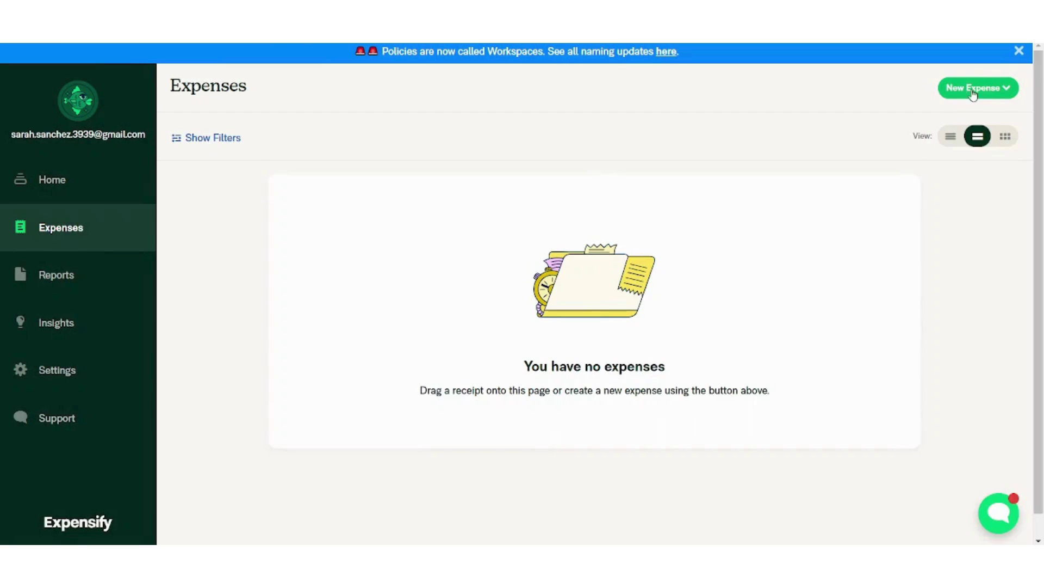
click(992, 97)
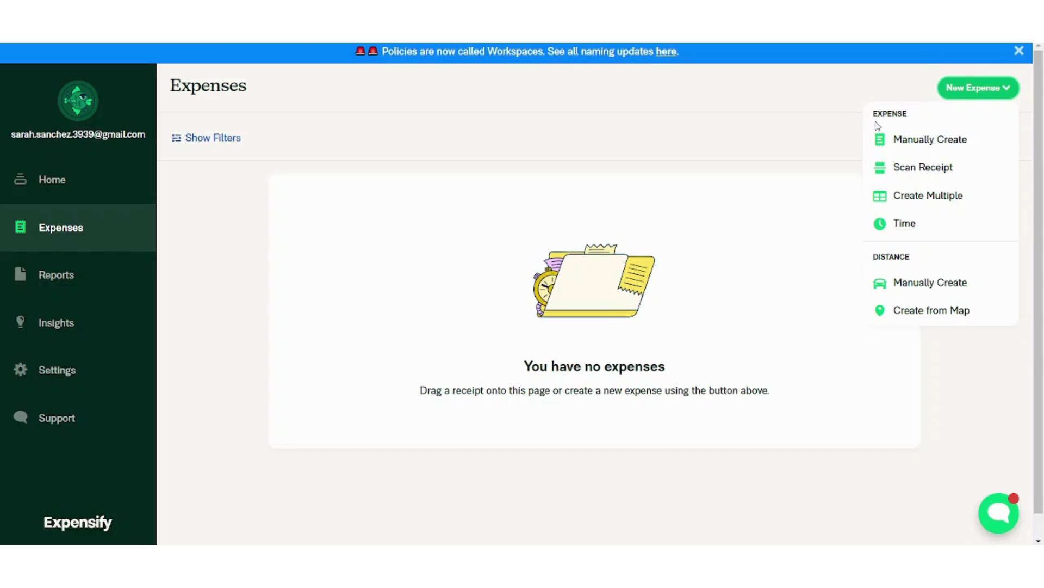
click(936, 142)
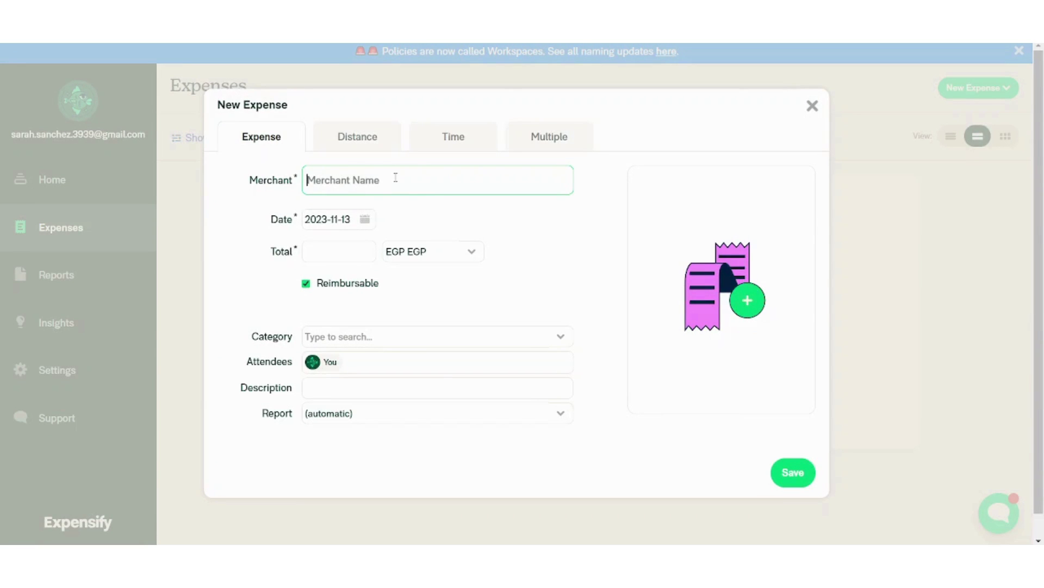
Step: Set the merchant to Apple Store and the total to 10000 EGP
text(Pet )
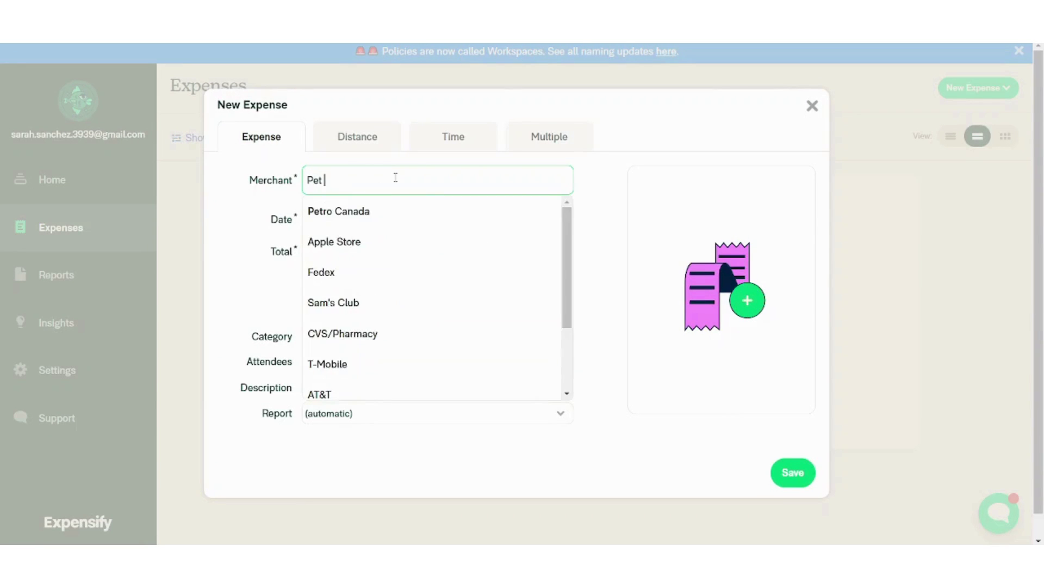
text(Store)
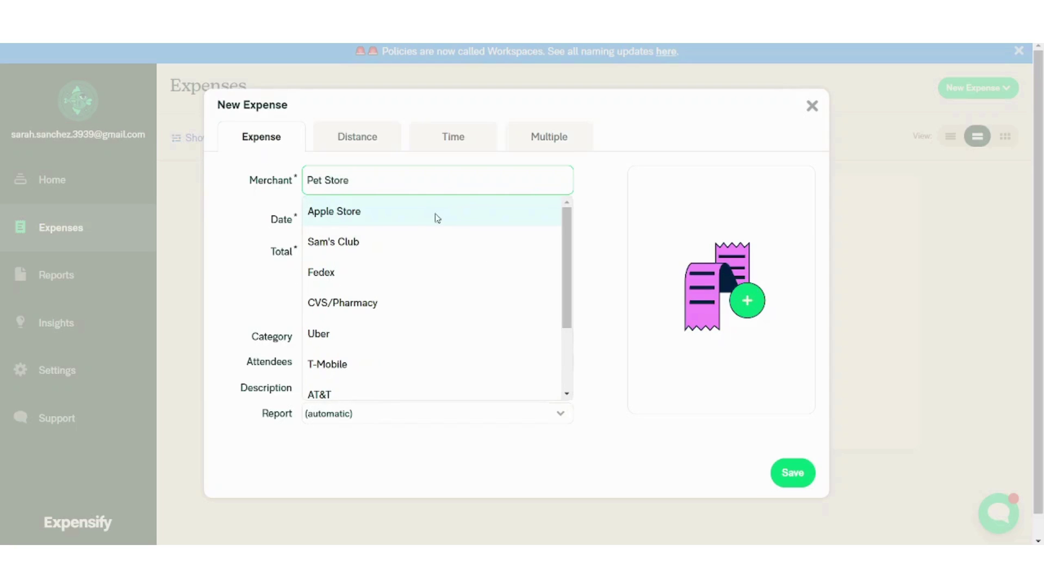
click(423, 215)
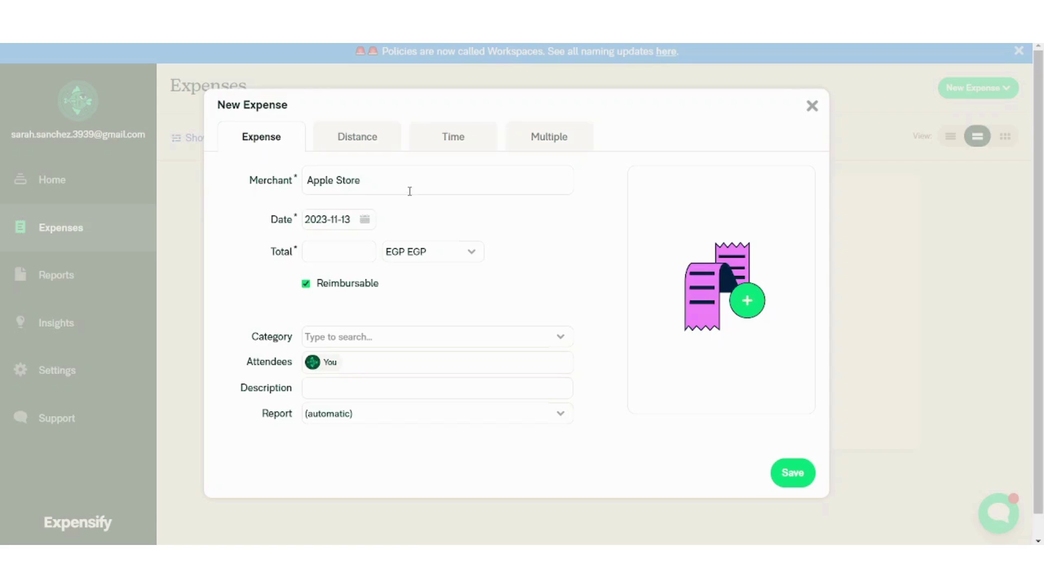
click(341, 257)
text(10000)
click(467, 255)
click(467, 255)
Step: Set the expense category to Equipment
click(329, 340)
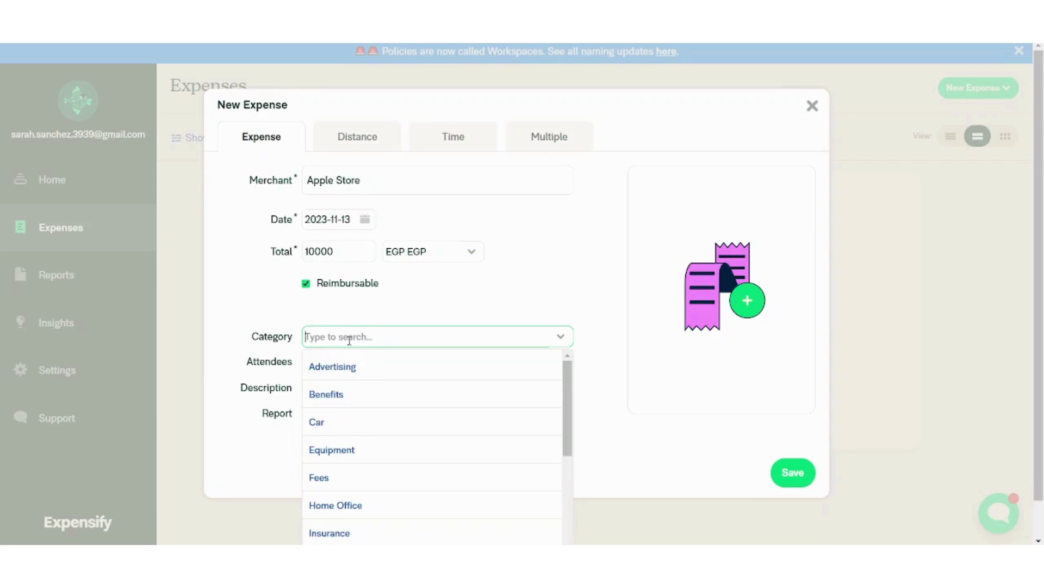
text(mob)
key(BackSpace)
key(BackSpace)
key(BackSpace)
text(tel)
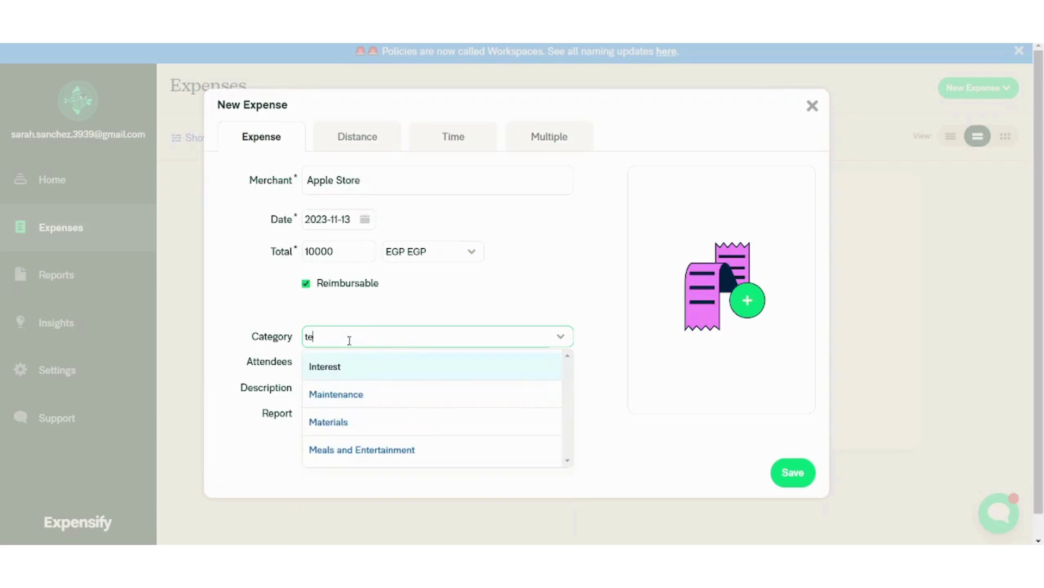
key(BackSpace)
key(BackSpace)
key(BackSpace)
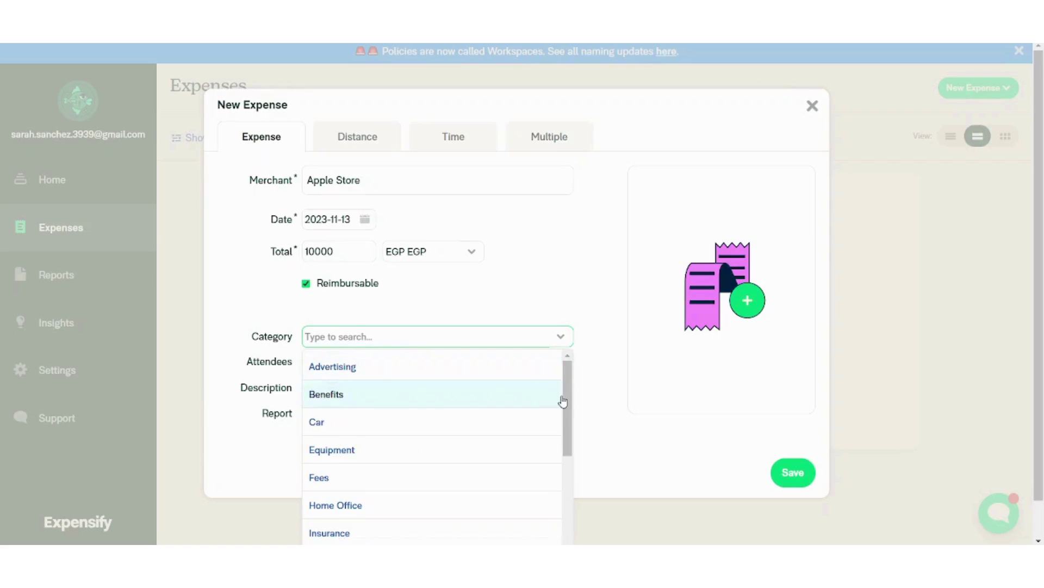
drag(566, 400, 570, 493)
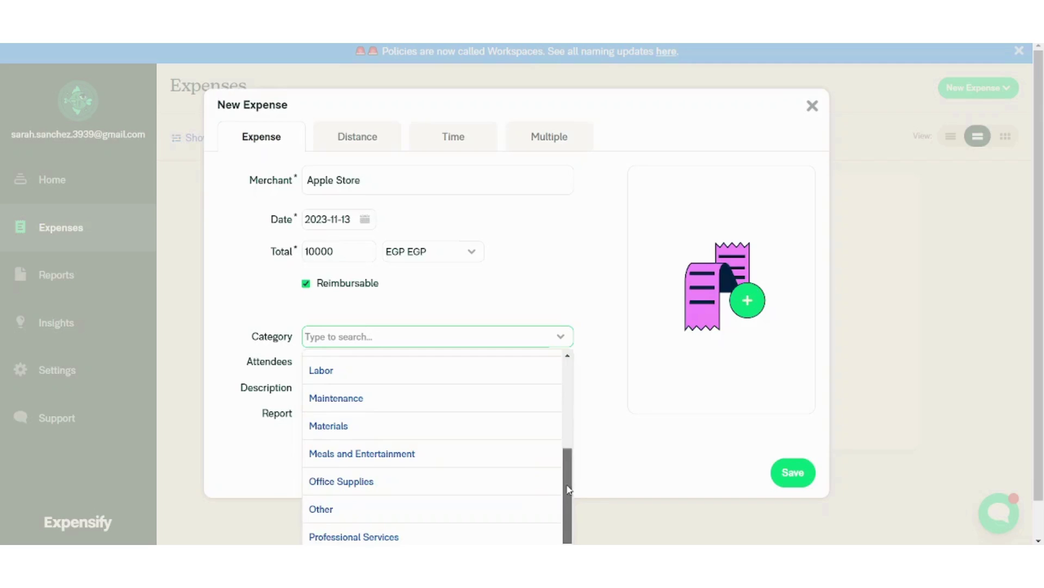
drag(563, 484, 514, 401)
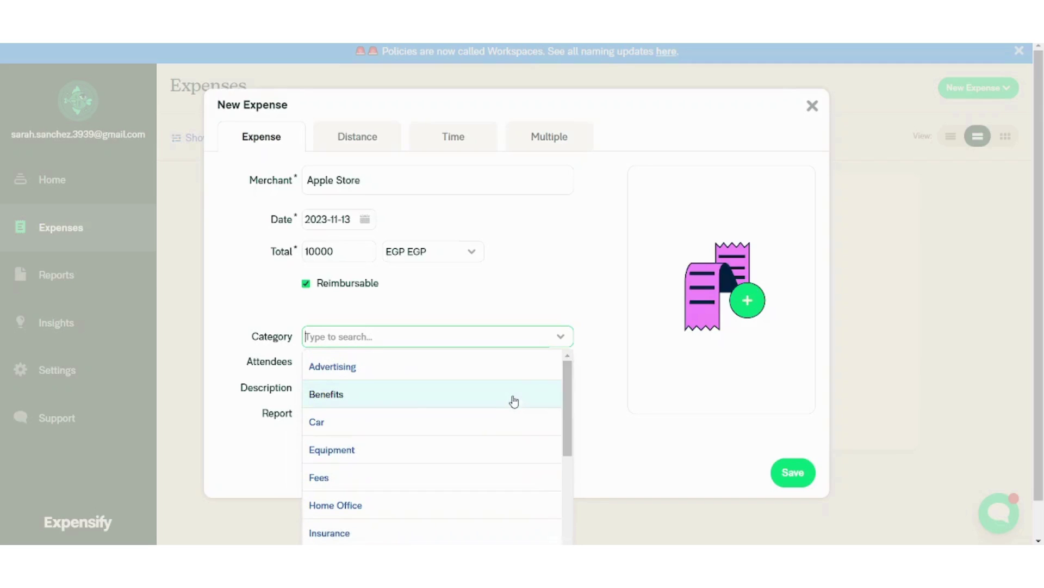
click(392, 446)
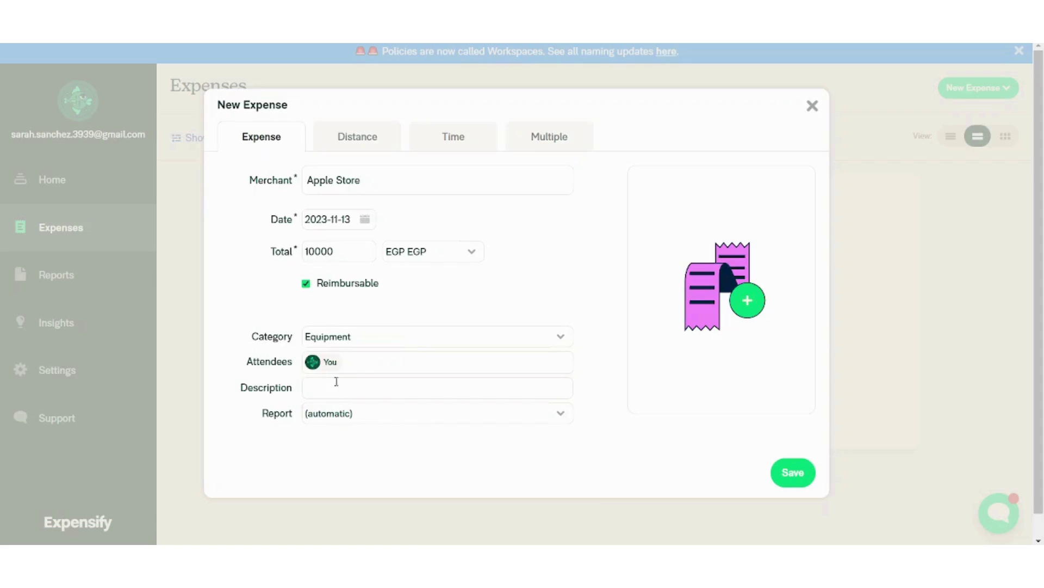
Step: Add the description 'Mobile Phone', keep the automatic report, and save the Apple Store expense
click(315, 372)
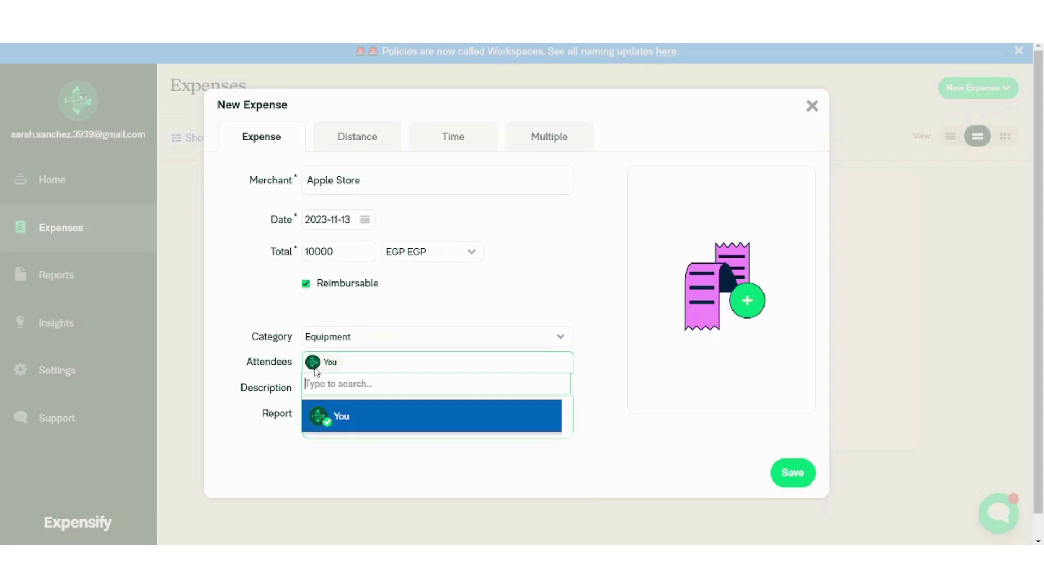
click(209, 351)
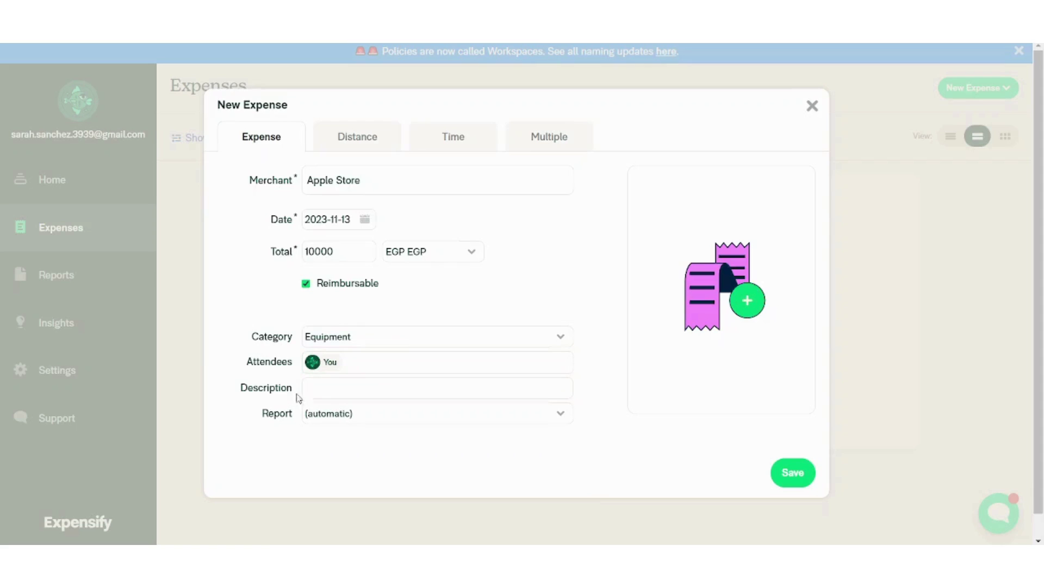
click(330, 390)
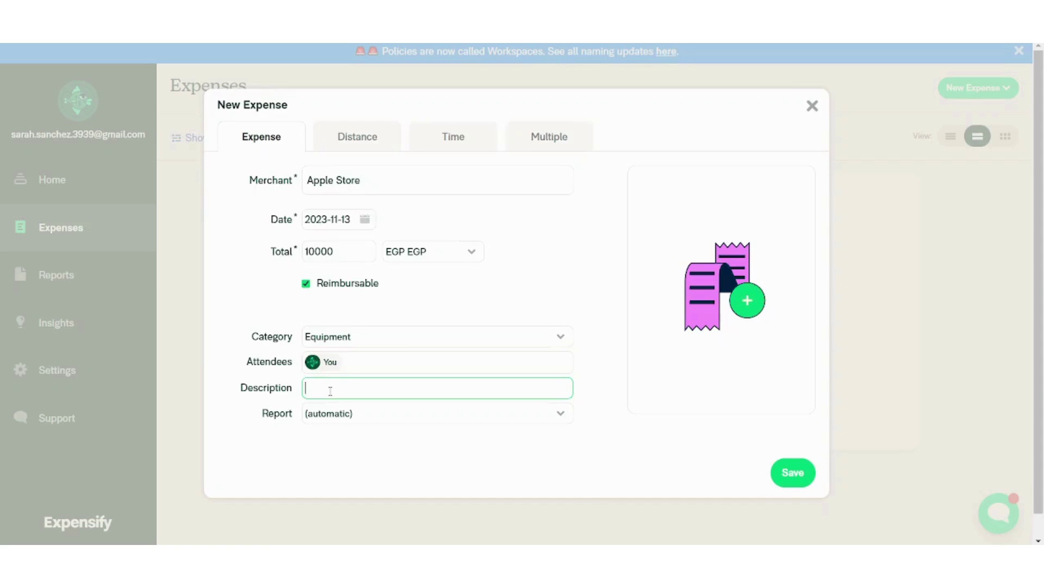
text(Mobile Phone)
click(347, 408)
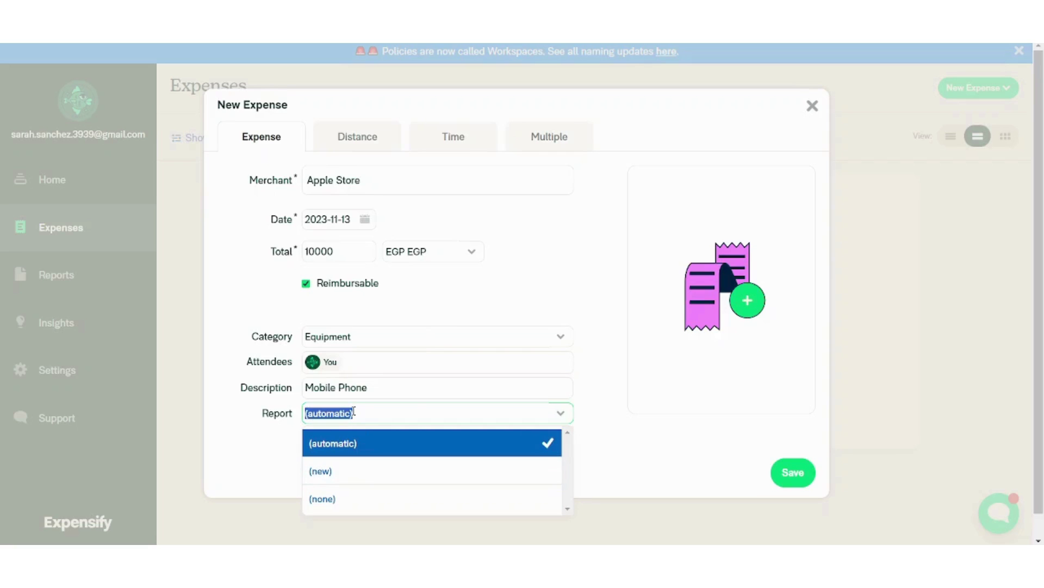
click(685, 394)
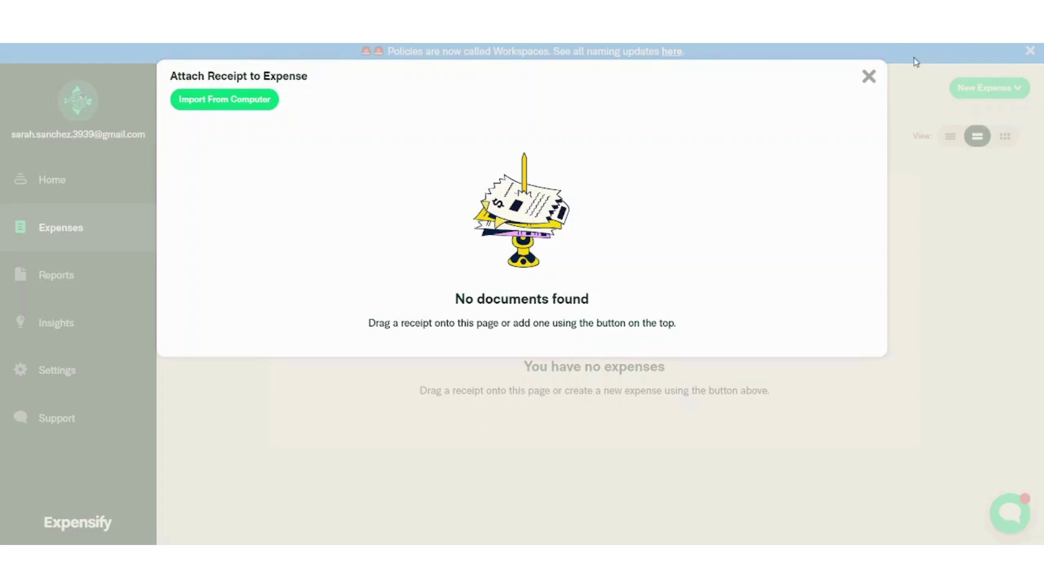
click(868, 77)
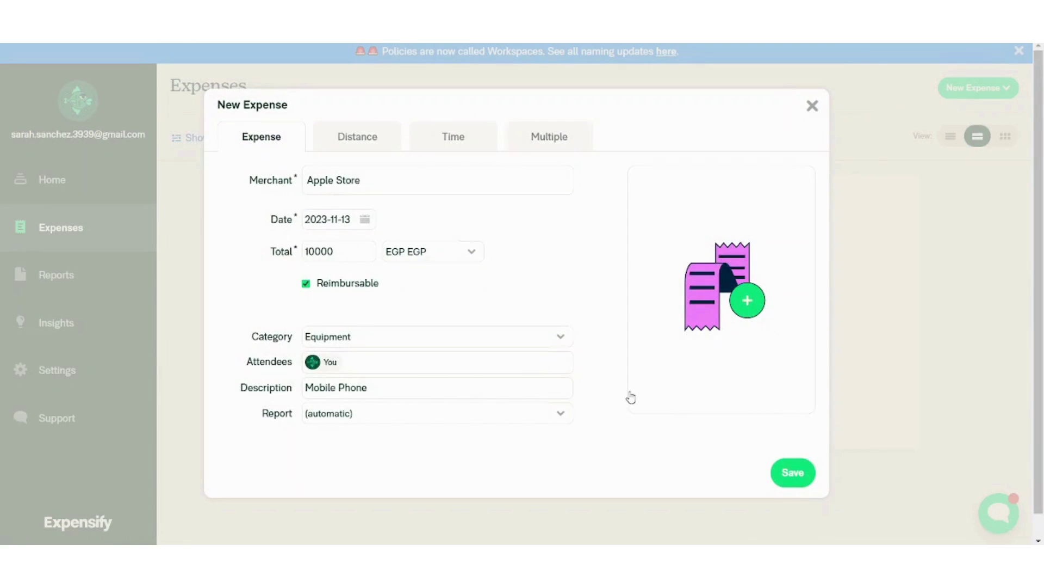
click(797, 475)
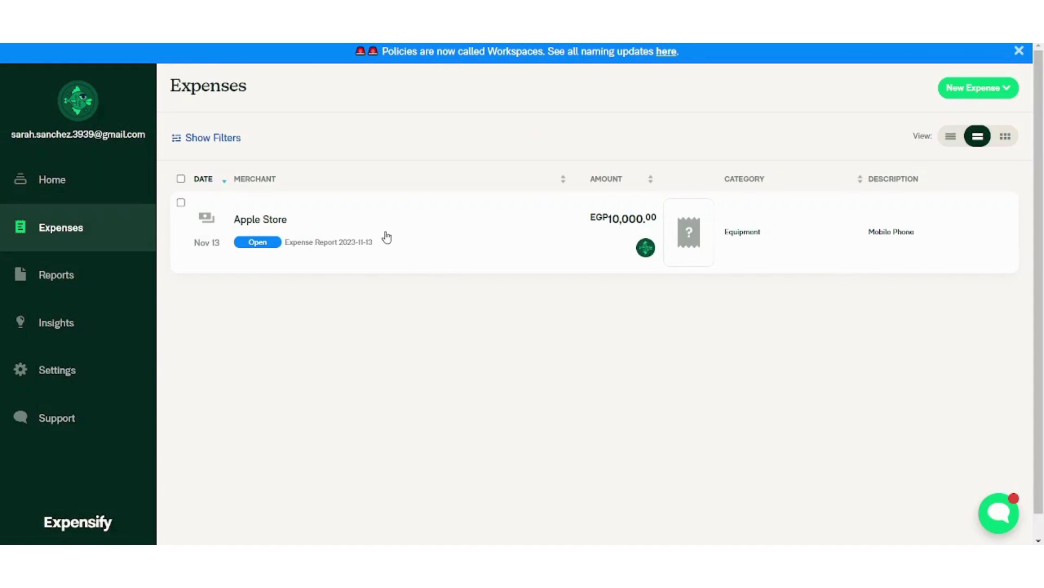
Step: Open the New Expense Create Multiple grid
click(1001, 94)
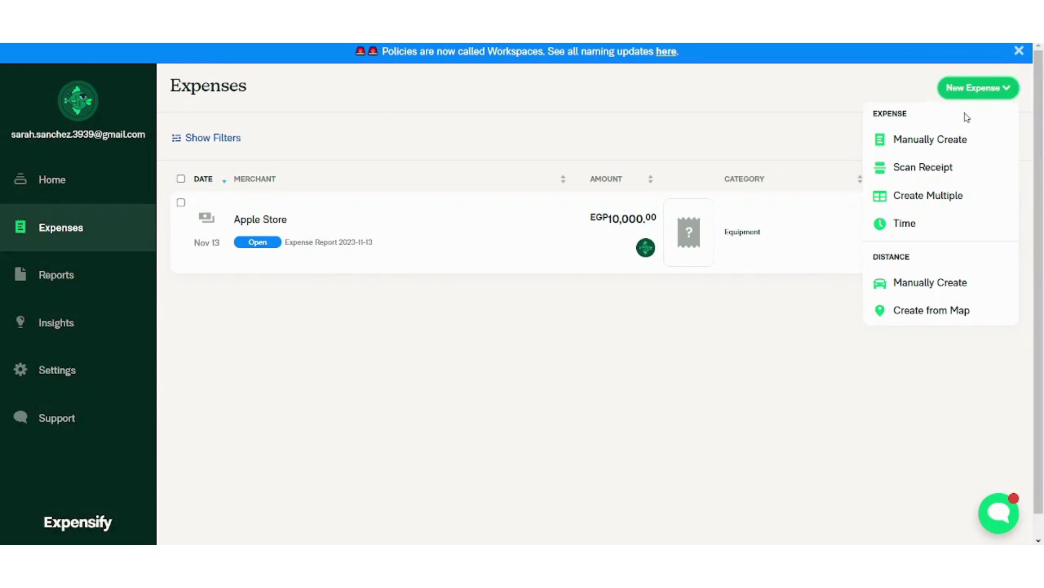
click(926, 167)
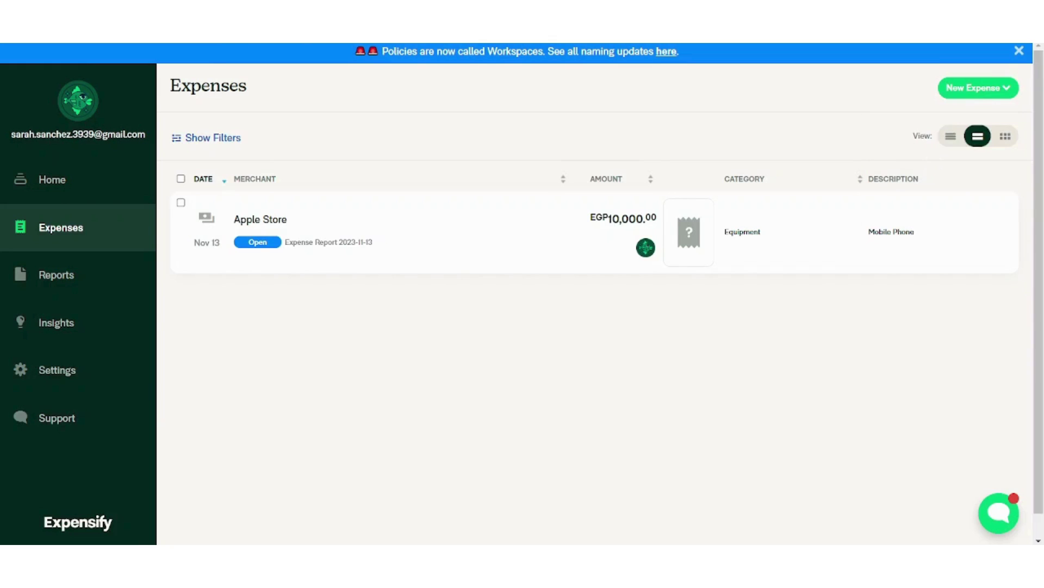
click(1007, 89)
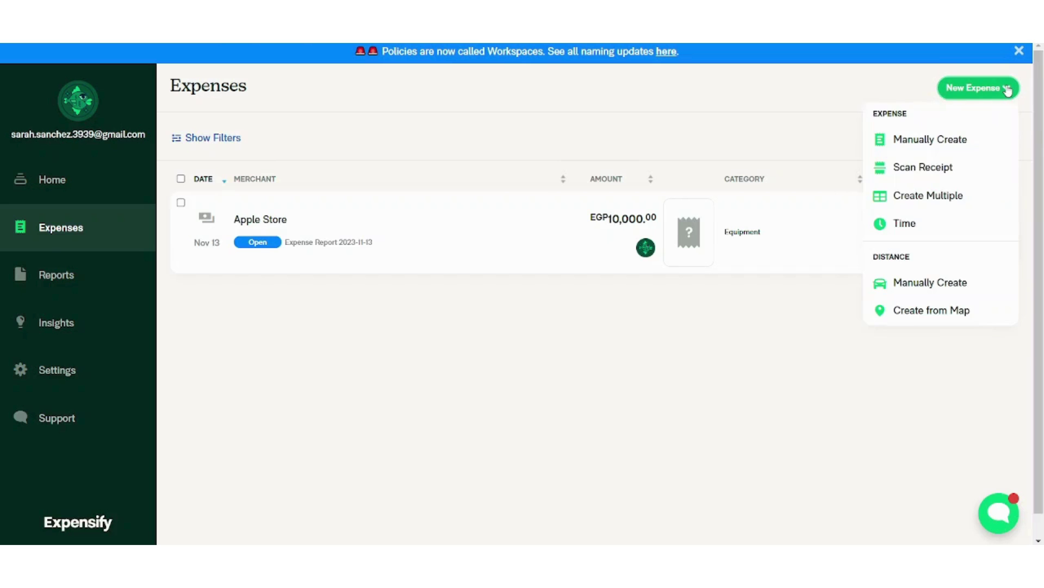
click(921, 197)
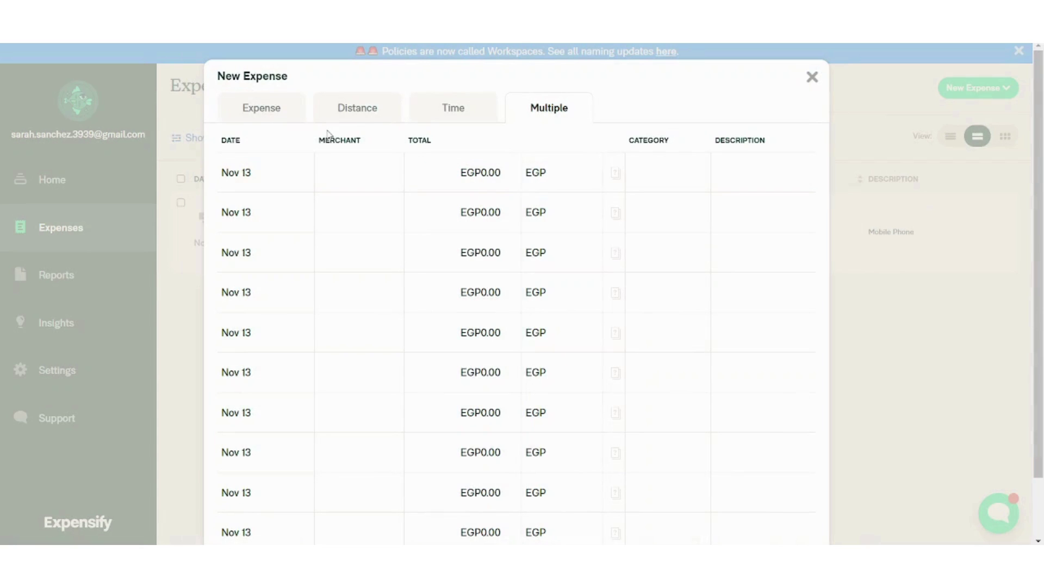
Step: Fill the first row: Car Store, EGP2,500,000.00, category Car, description New Car
click(345, 172)
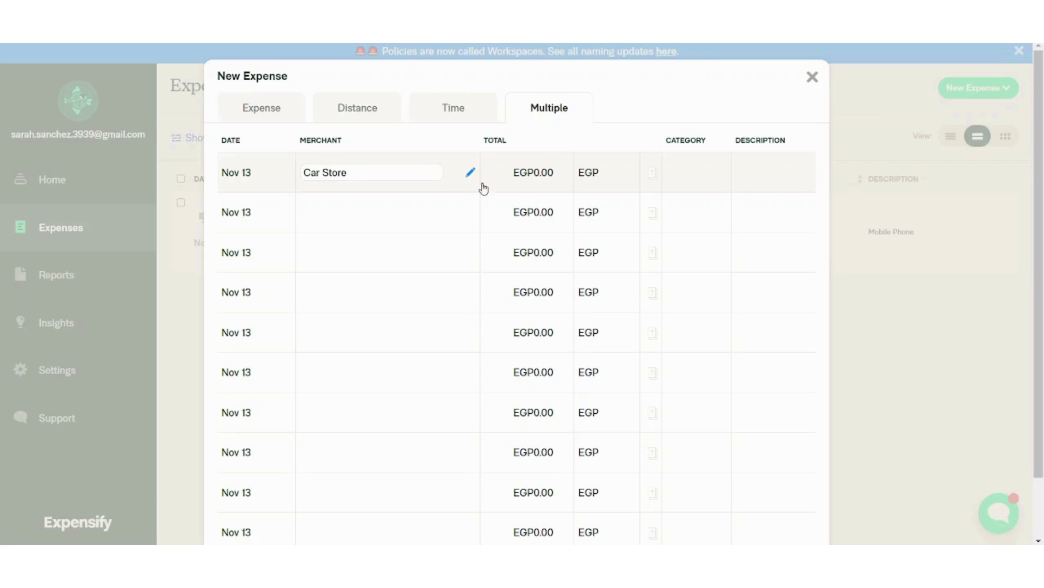
click(518, 181)
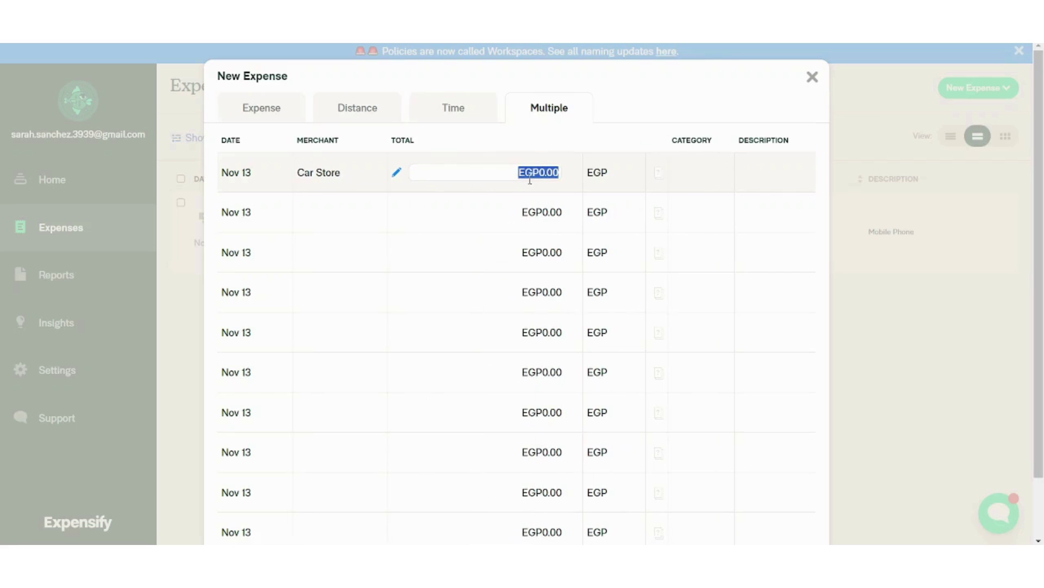
text(250,0000)
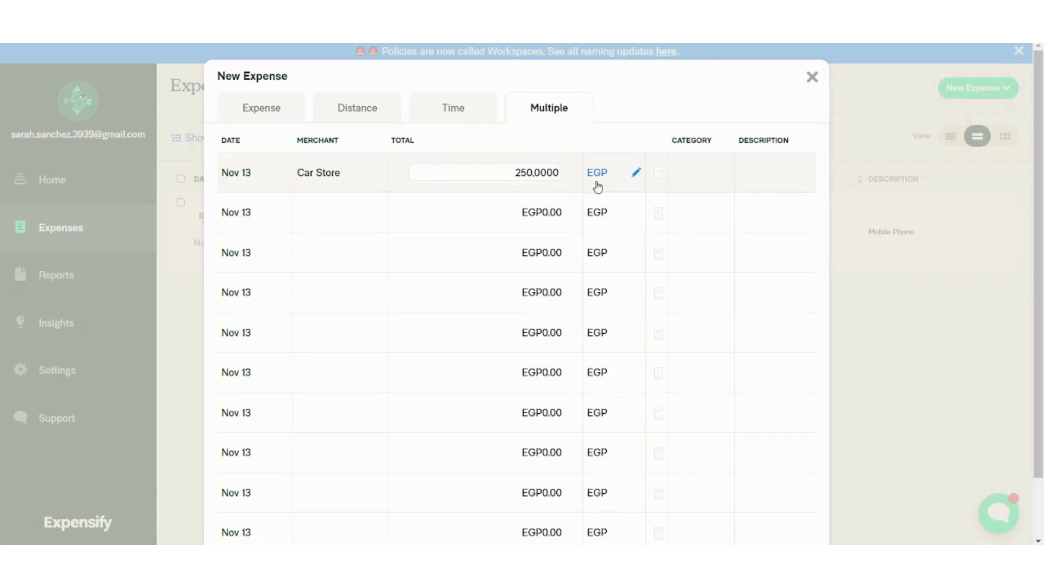
click(679, 181)
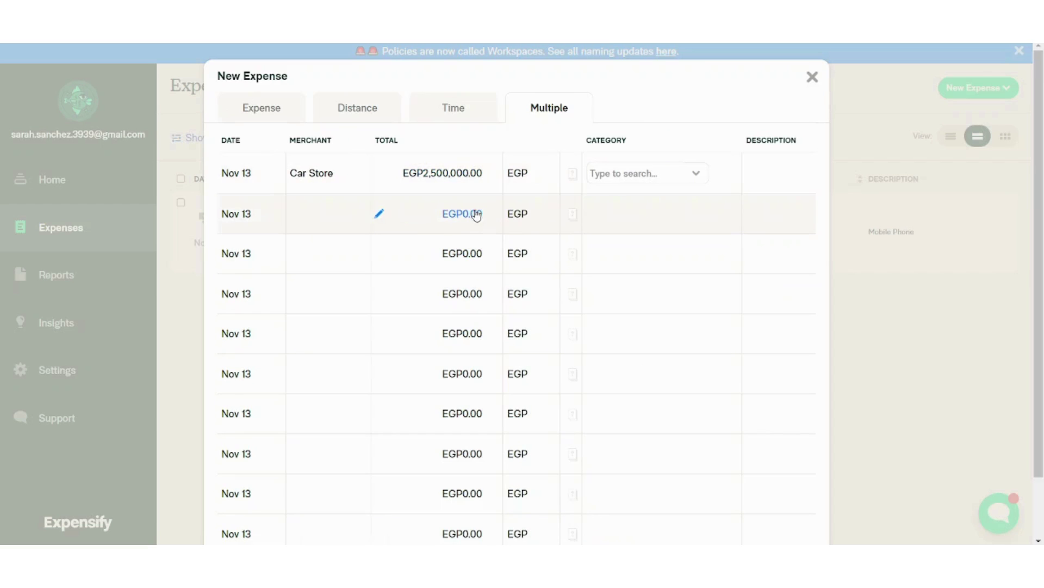
click(633, 177)
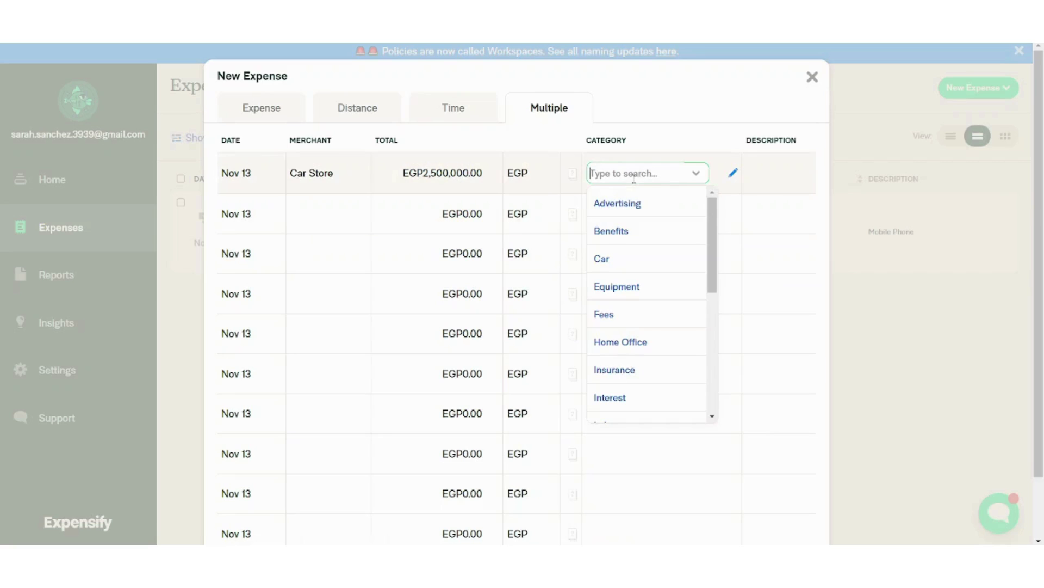
click(654, 261)
click(797, 173)
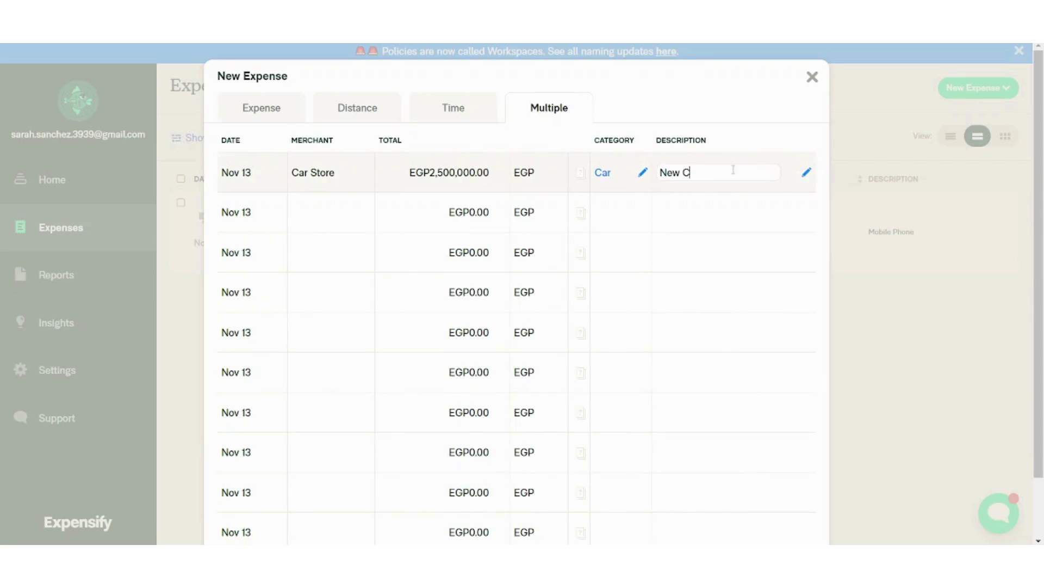
click(760, 198)
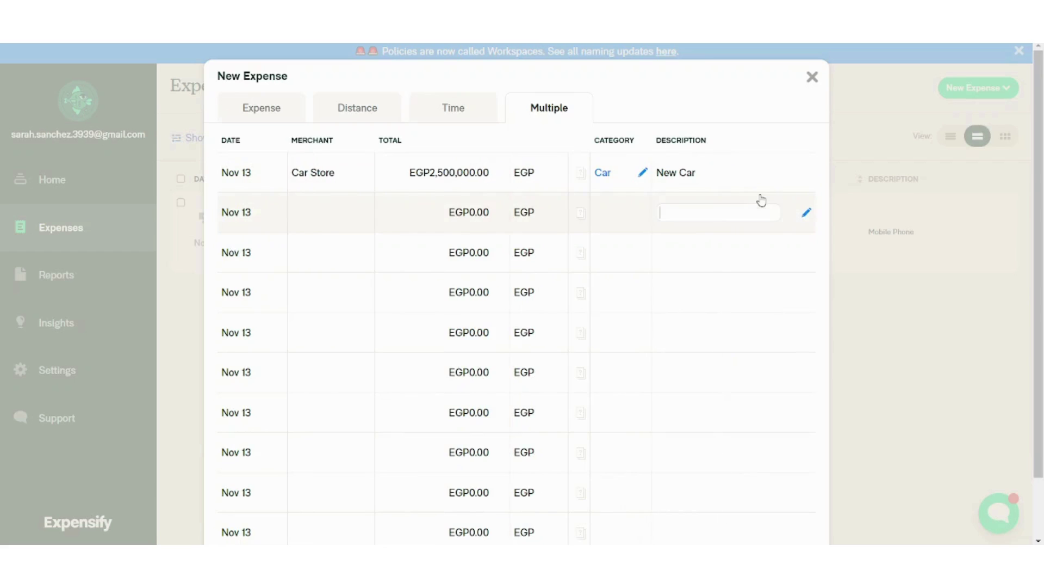
click(582, 176)
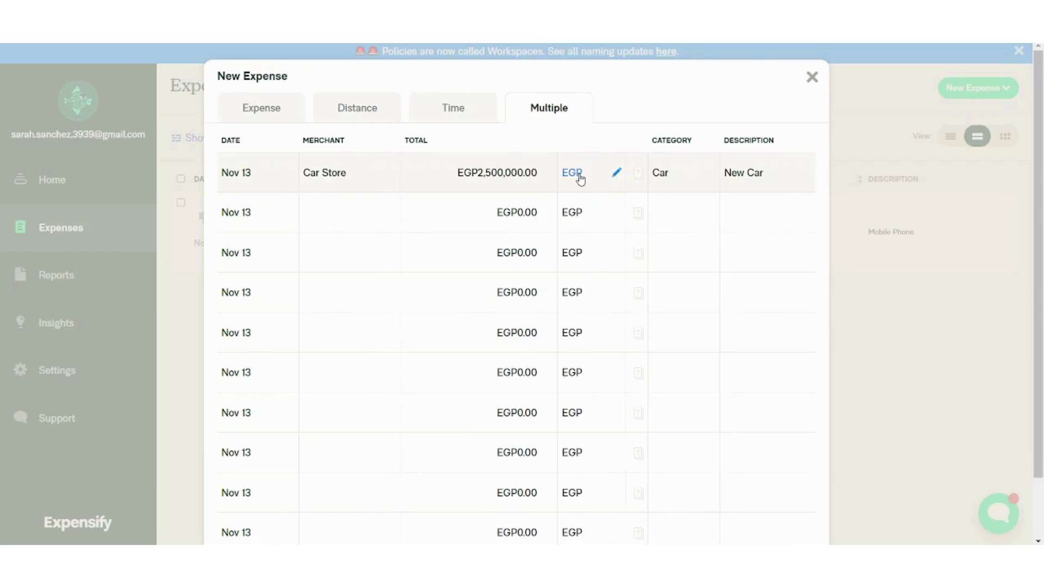
click(637, 174)
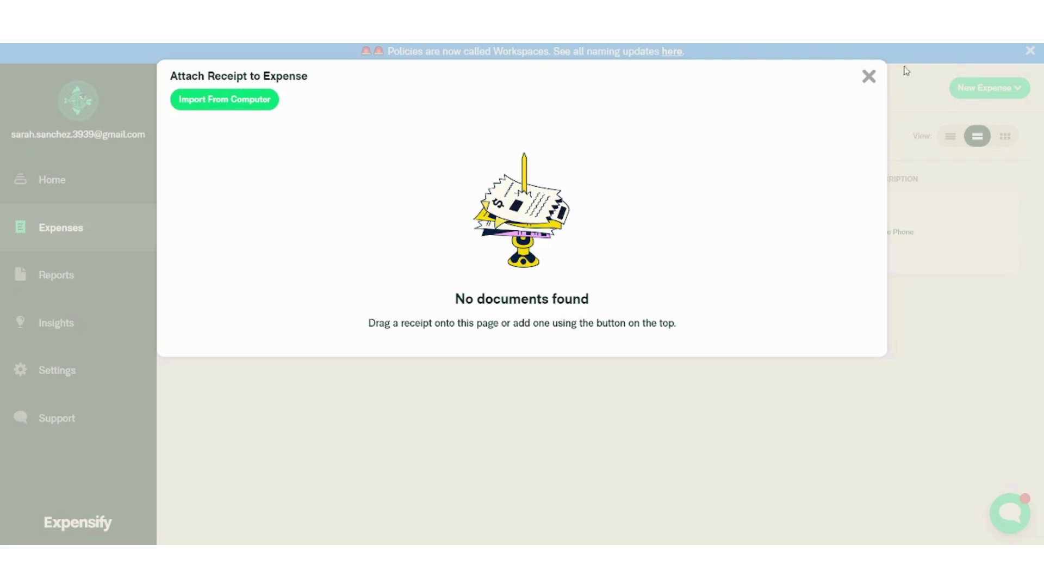
click(869, 77)
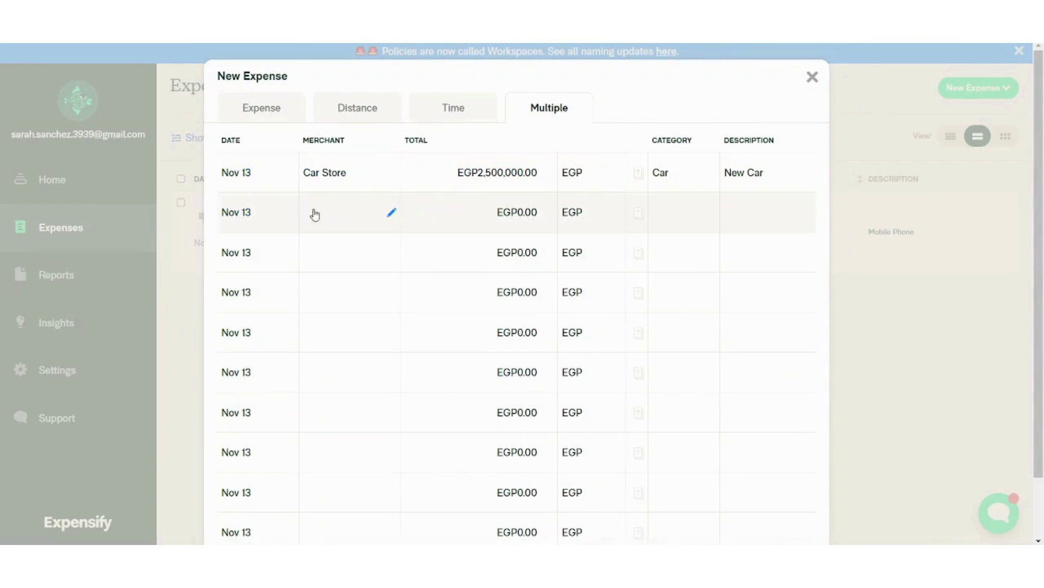
Step: Fill the second row: Laptop Store, EGP30,000.00, category Equipment, description New Laptop
click(333, 214)
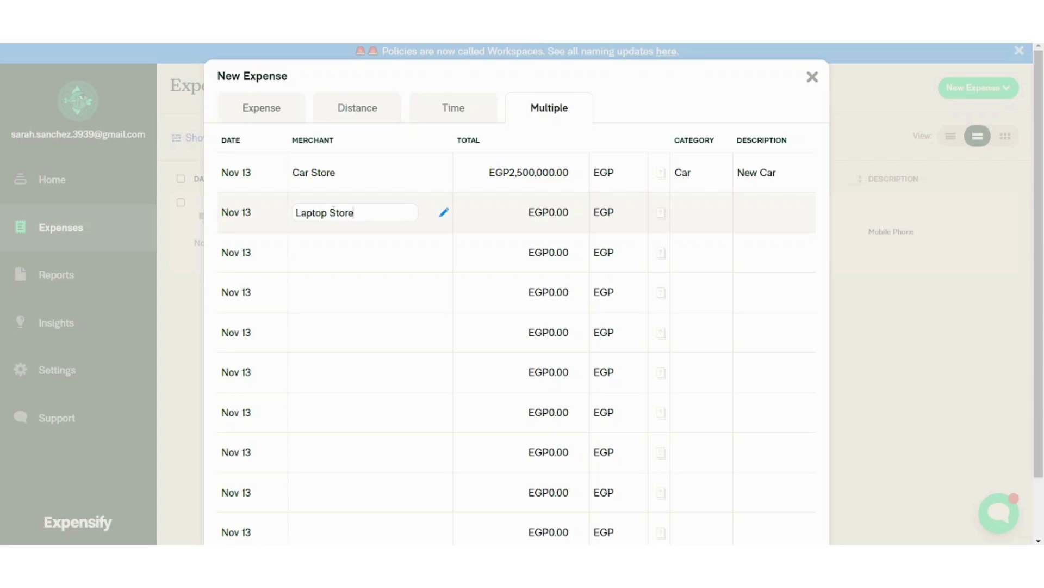
click(510, 209)
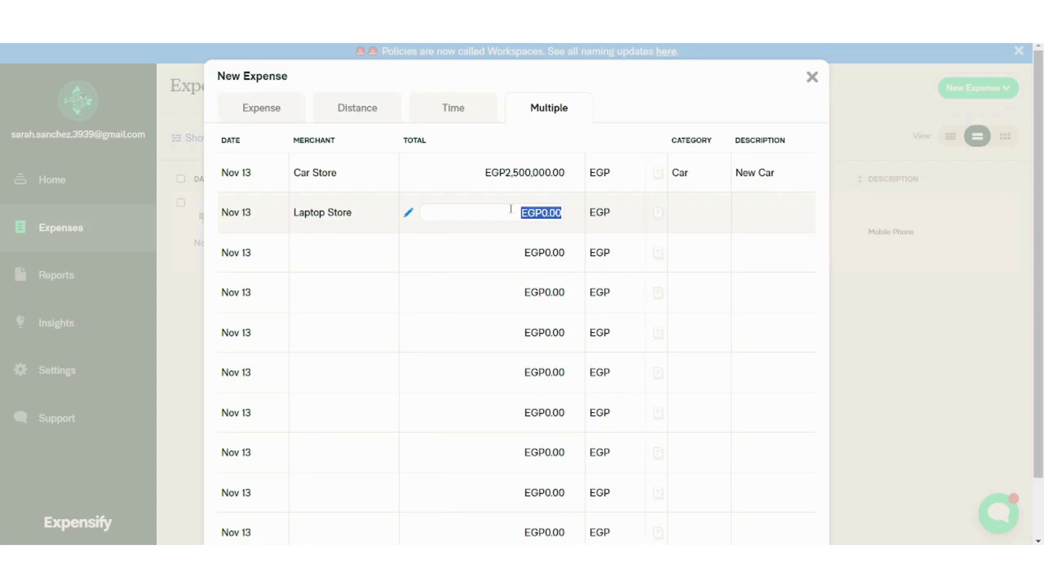
text(300000)
click(685, 219)
click(661, 214)
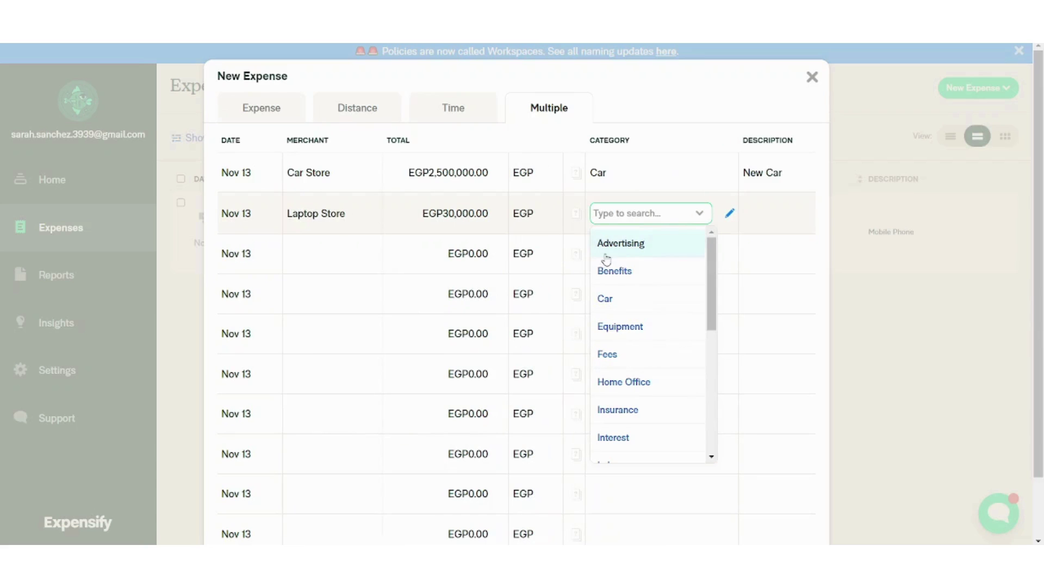
click(621, 327)
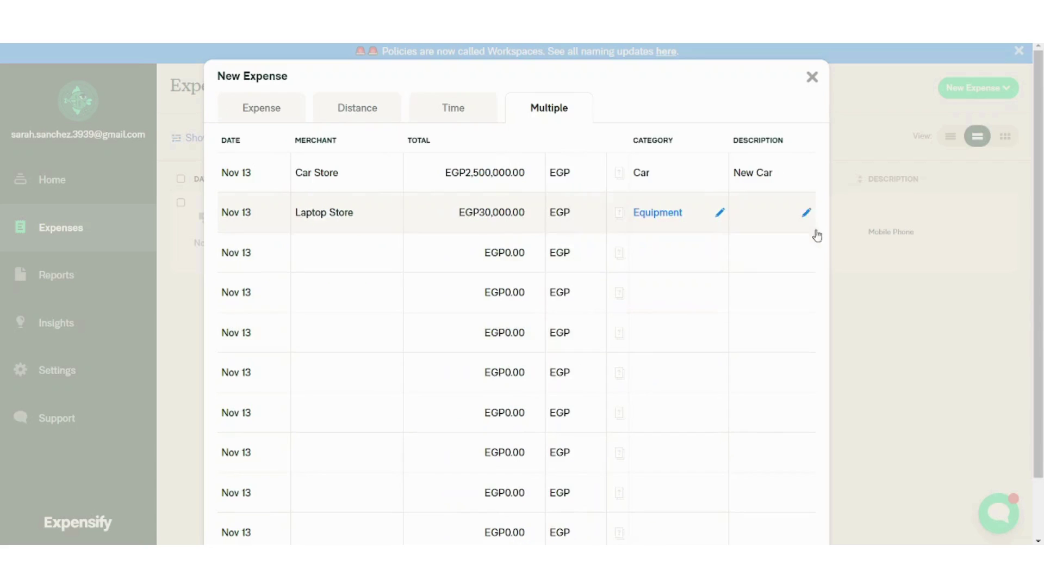
click(756, 218)
text(New)
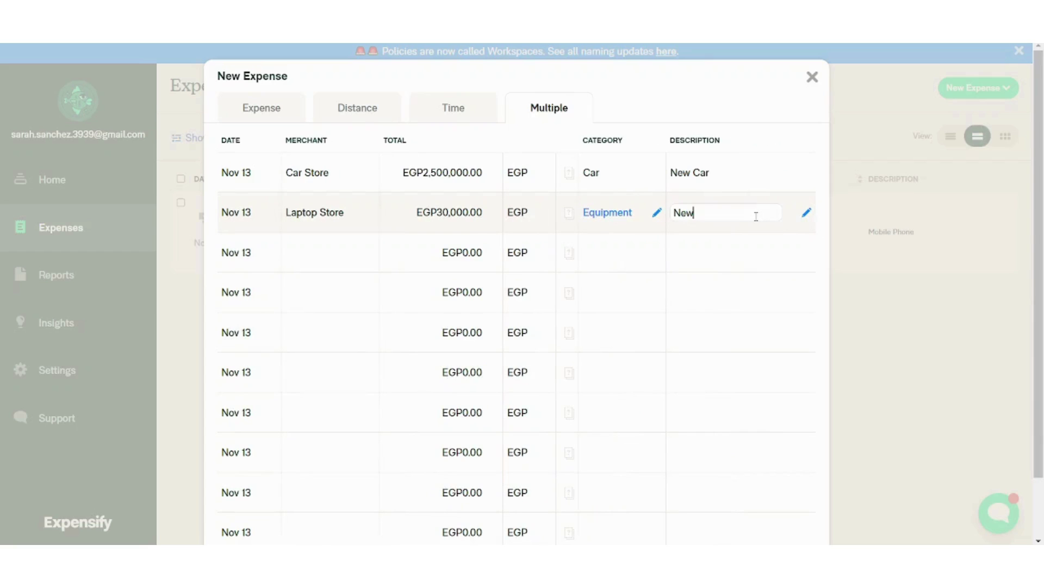
text( Laptop)
scroll(998, 187, down, 2)
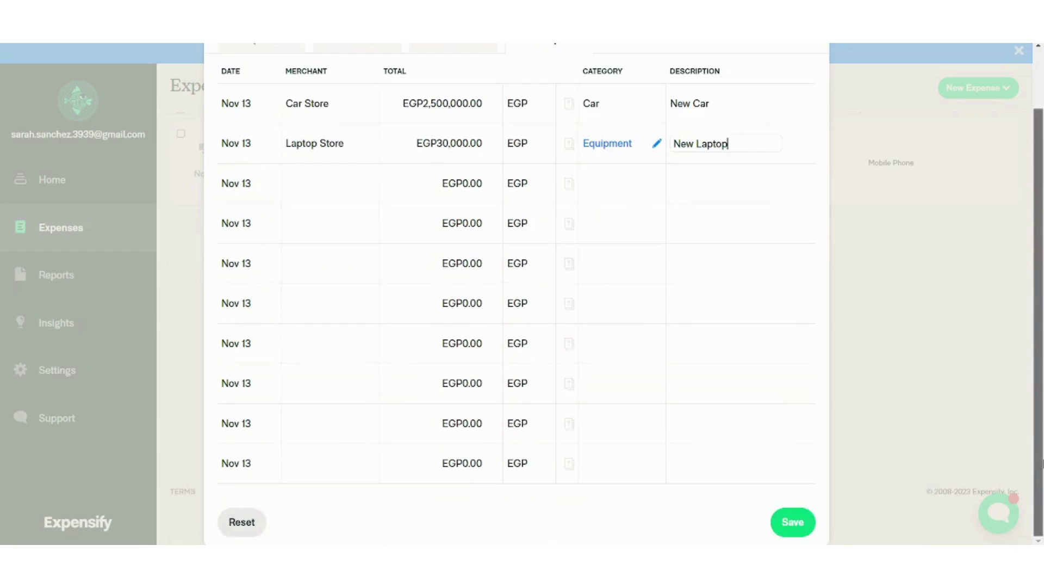
Step: Save the Car Store and Laptop Store expenses, then show the filters and check the From date
click(803, 525)
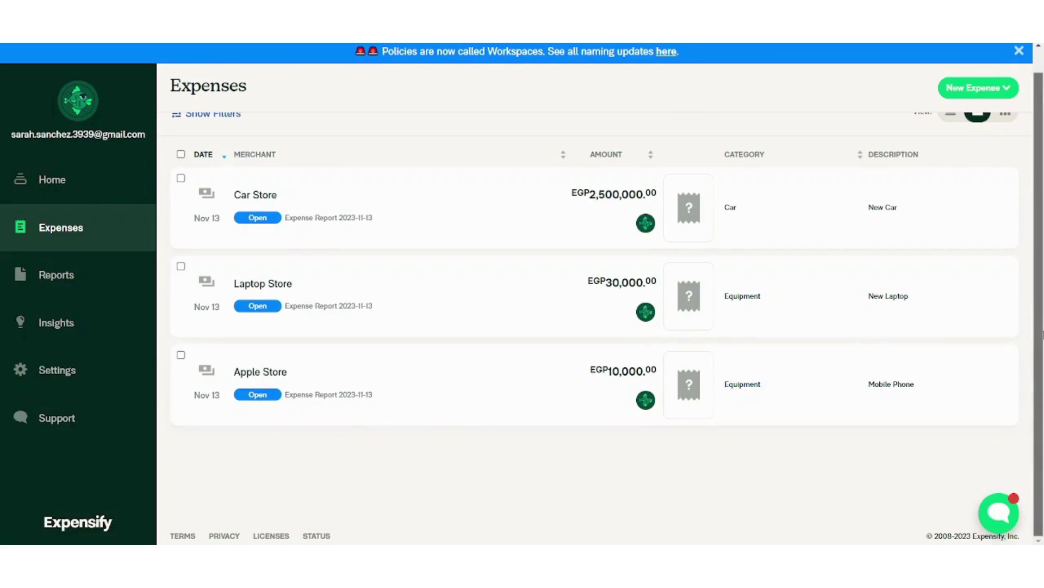
scroll(1042, 334, up, 1)
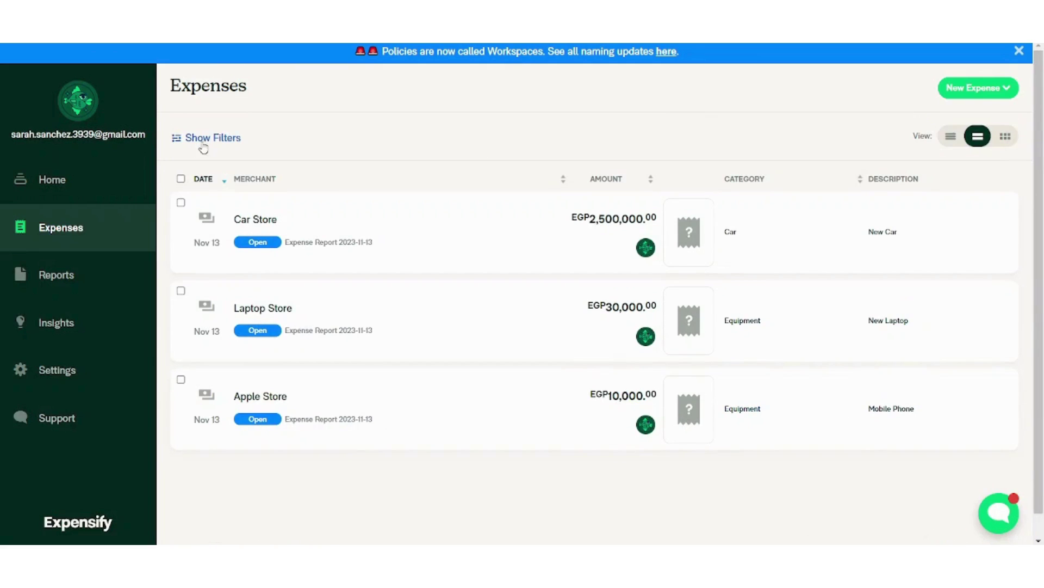
click(184, 142)
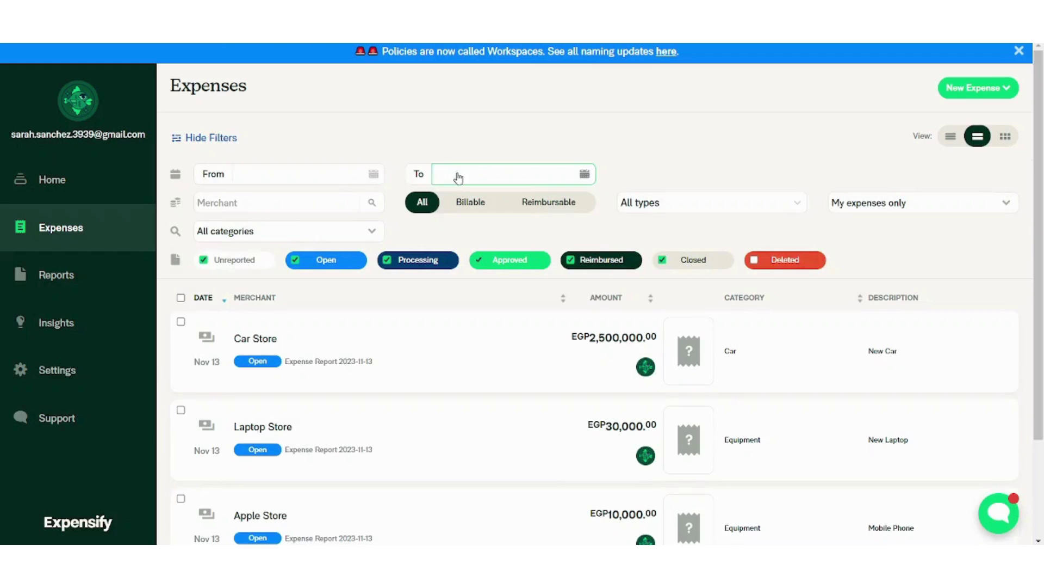
click(320, 180)
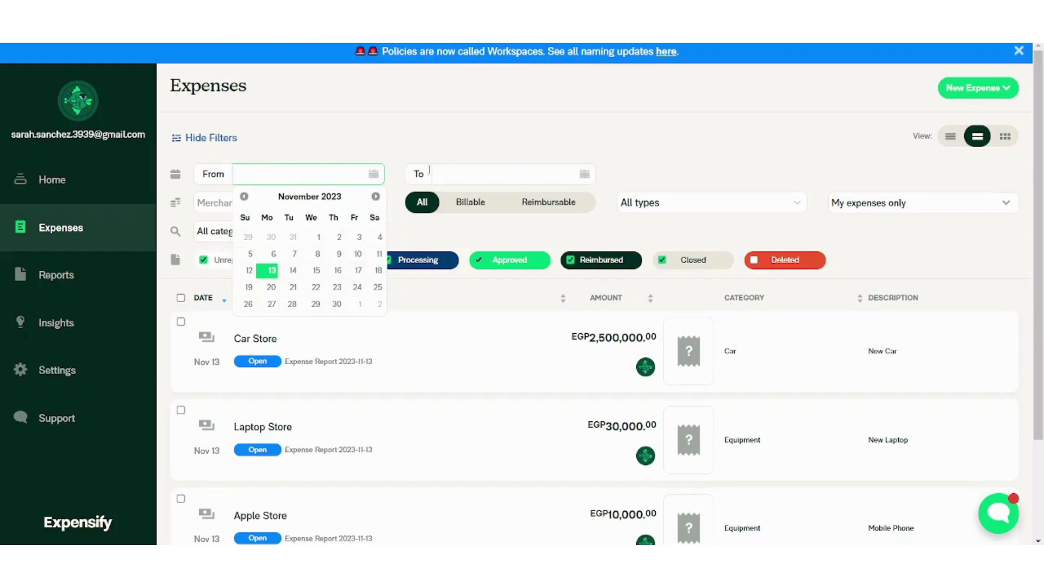
click(354, 122)
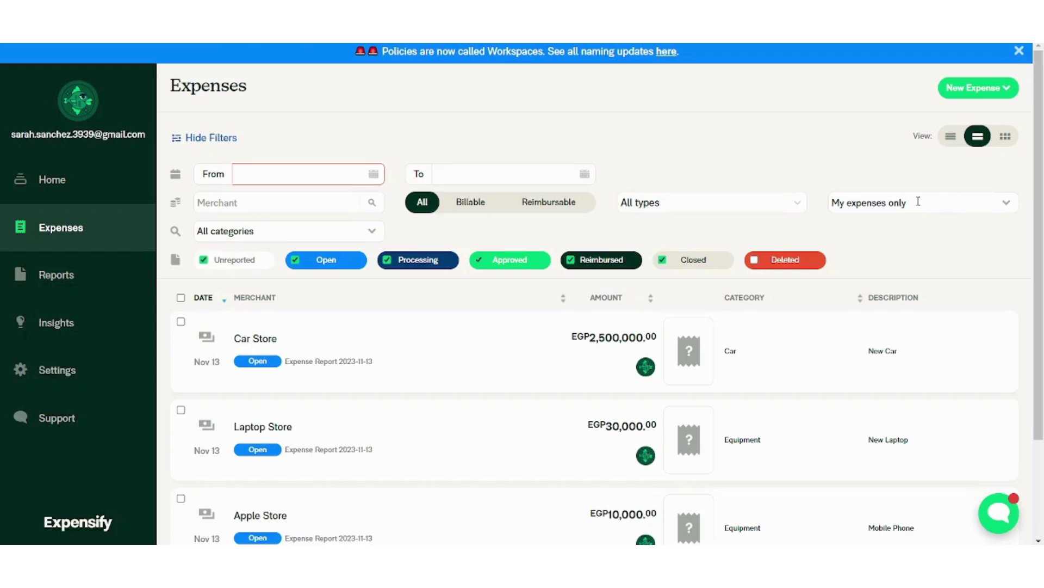
drag(1039, 245, 1039, 333)
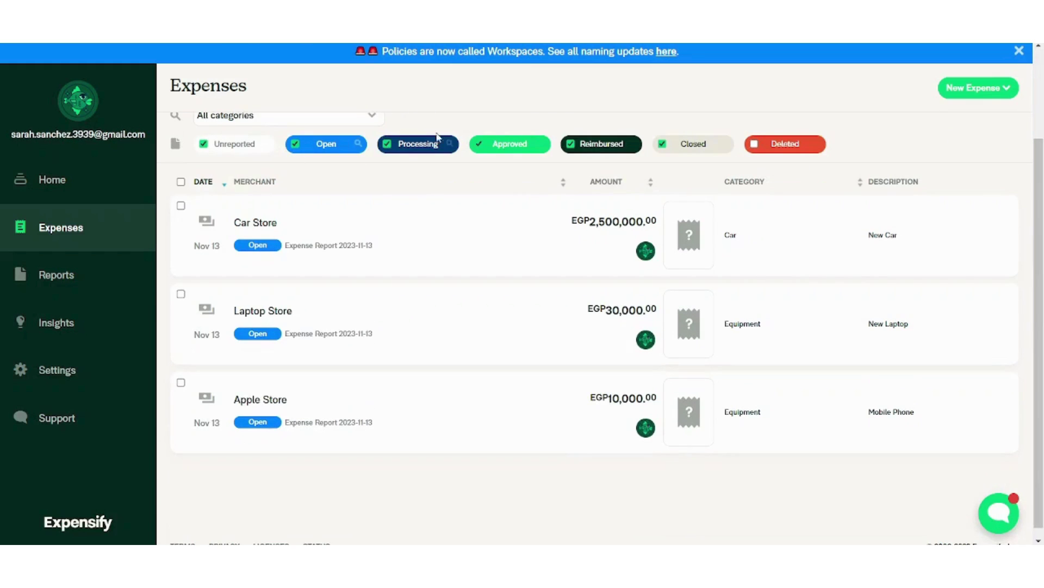
scroll(1039, 203, up, 1)
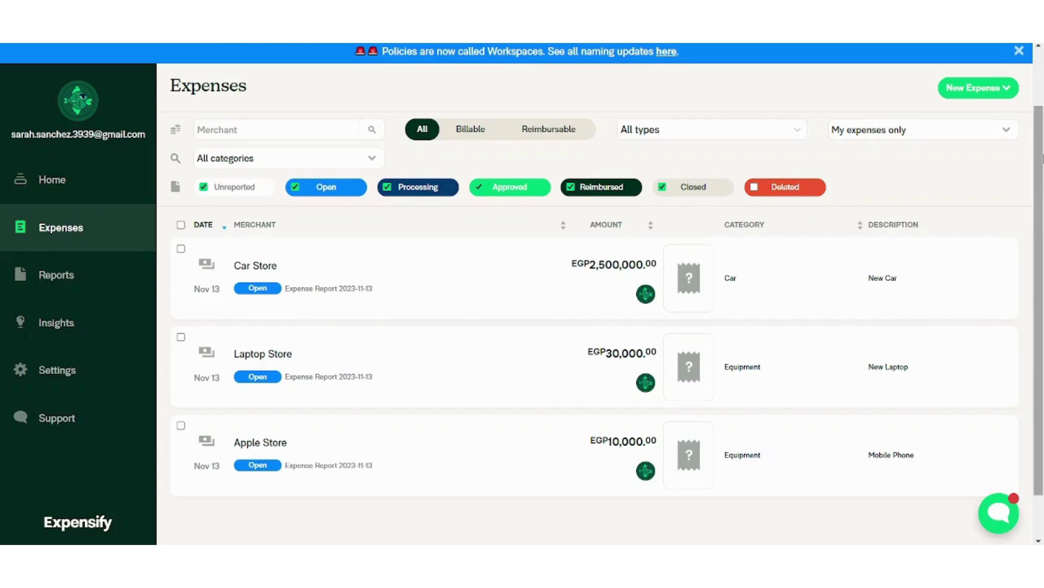
scroll(1039, 164, down, 1)
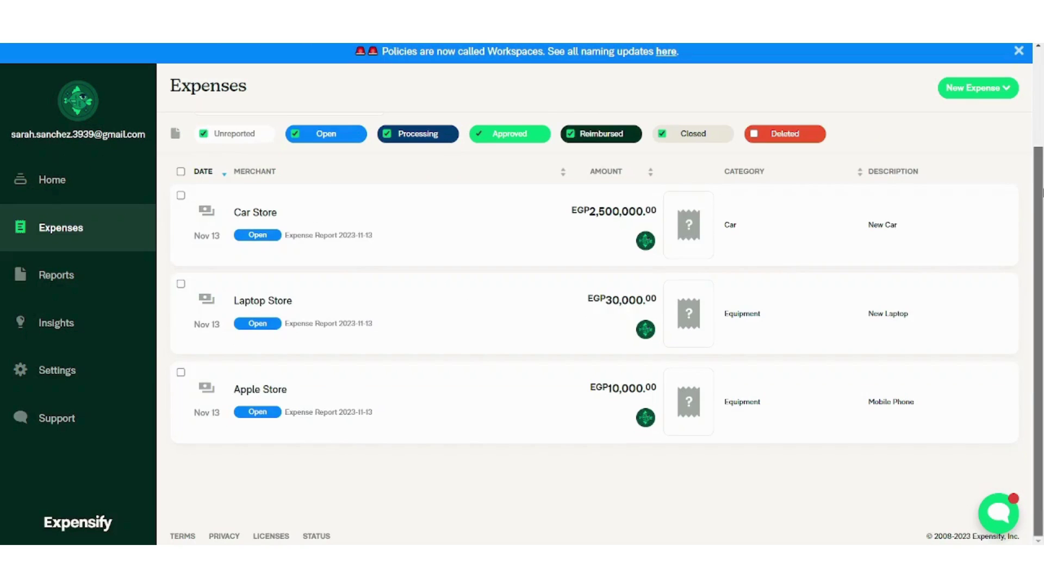
scroll(1035, 90, up, 3)
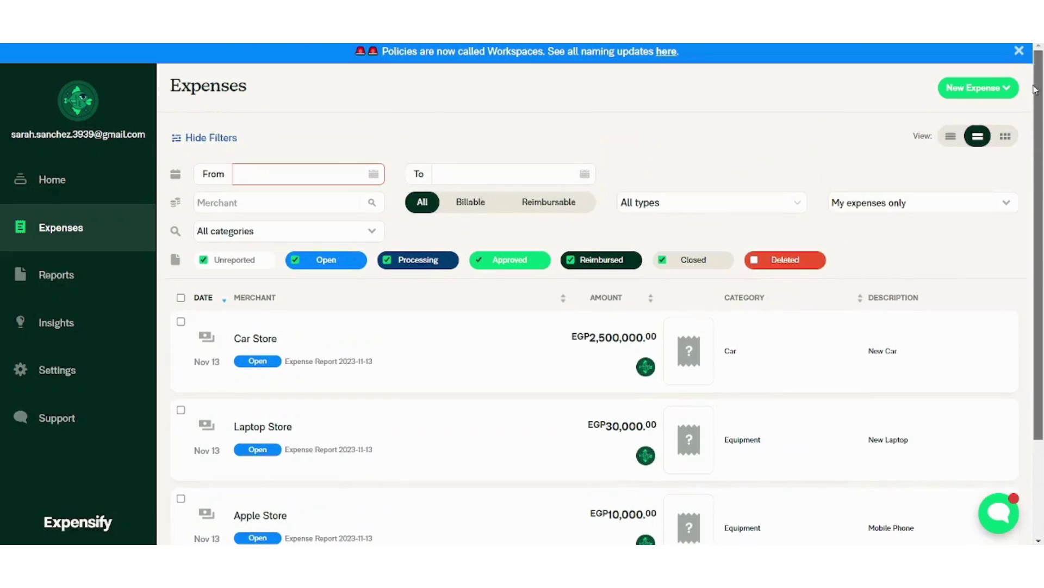
click(301, 199)
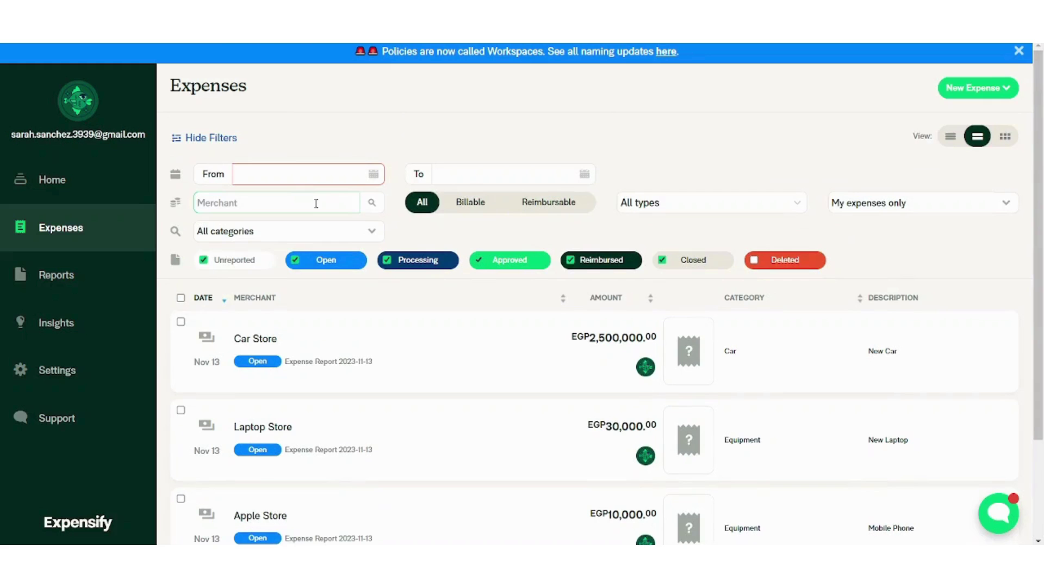
text(Car Store)
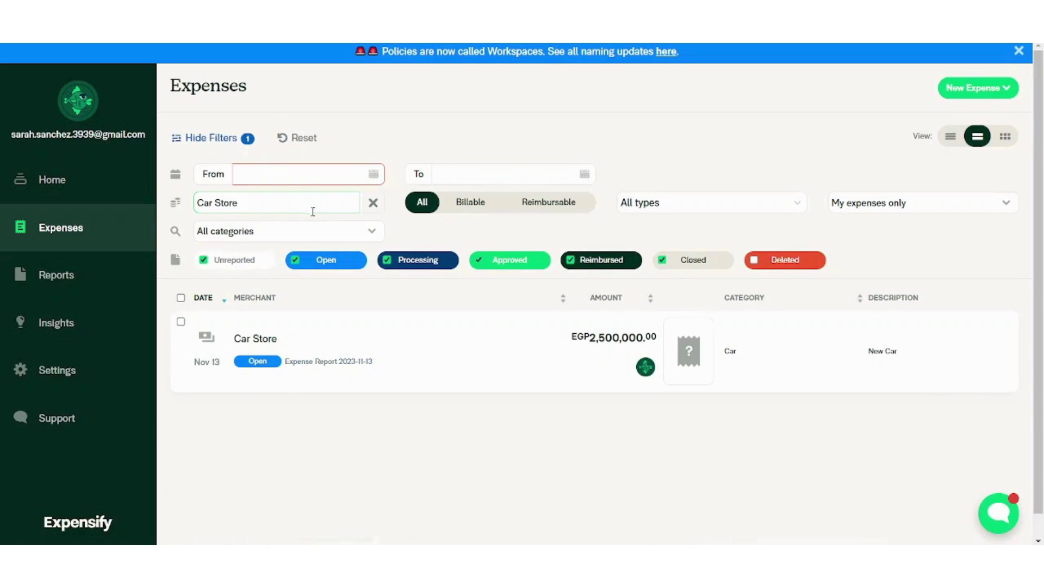
click(377, 209)
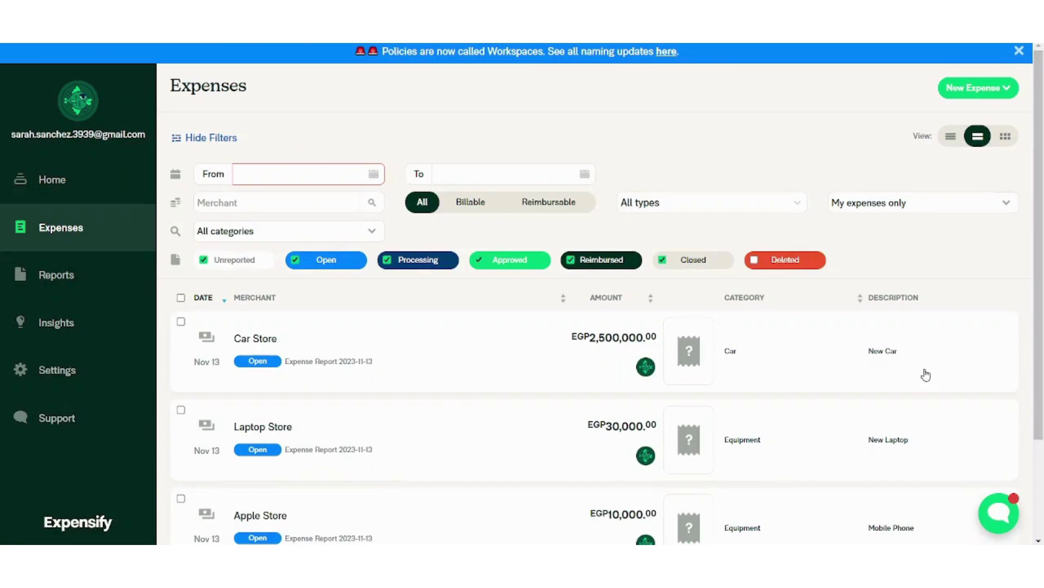
scroll(449, 241, down, 3)
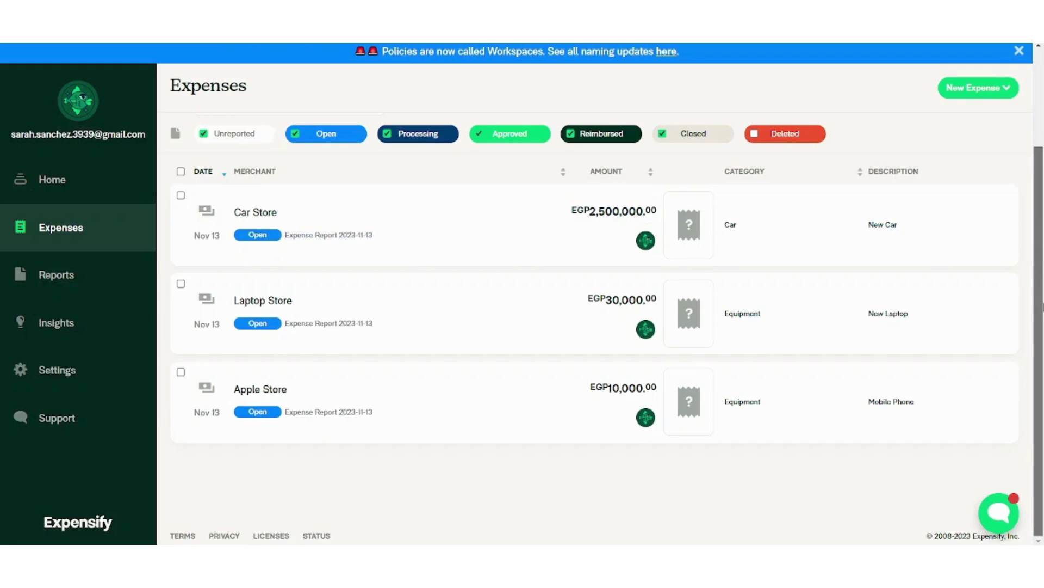
Step: Switch the expense layout from compact list to standard list, then to the card grid
drag(1039, 214, 1042, 117)
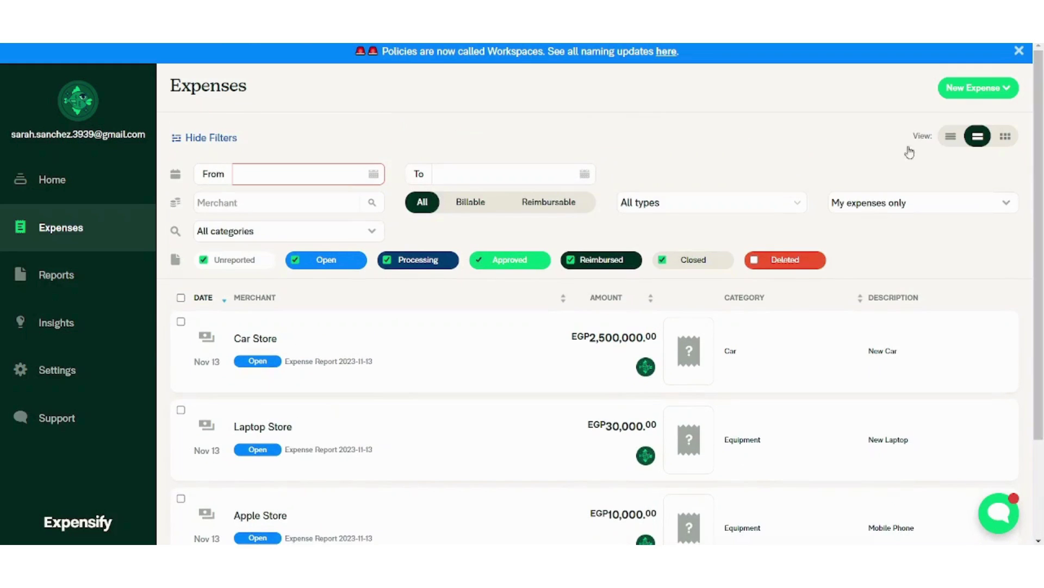
click(951, 137)
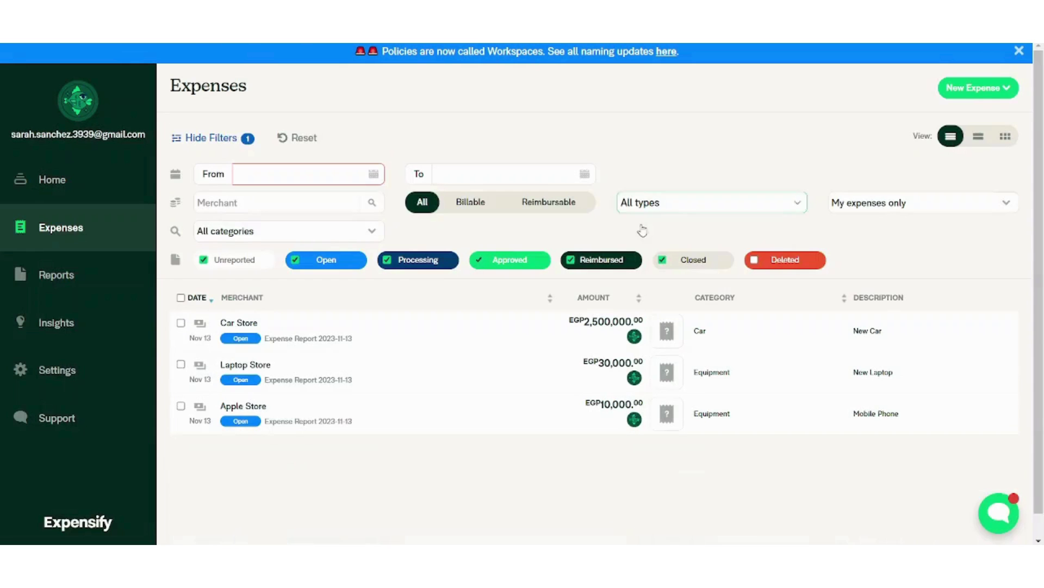
click(980, 137)
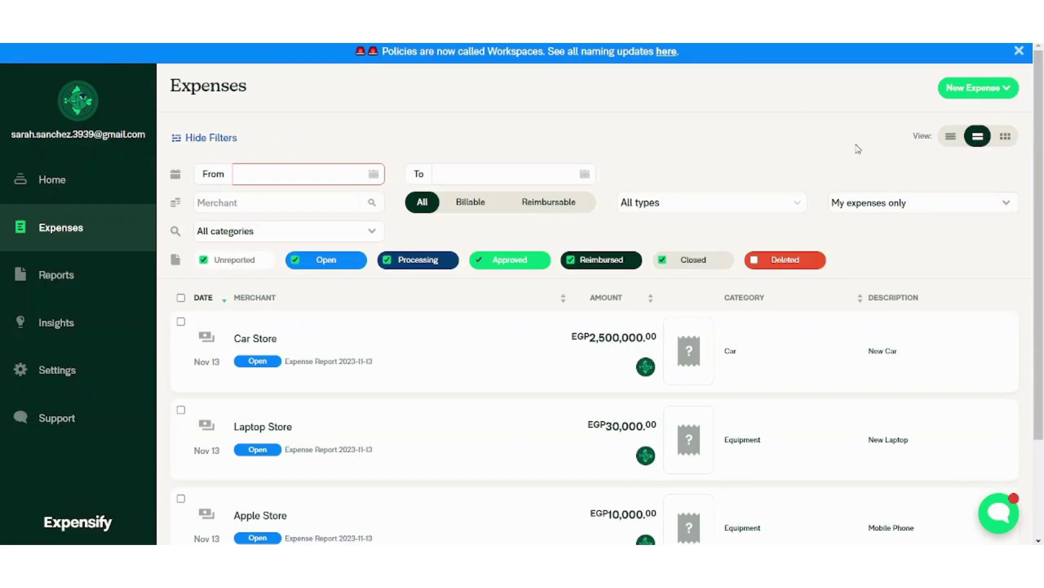
click(1005, 139)
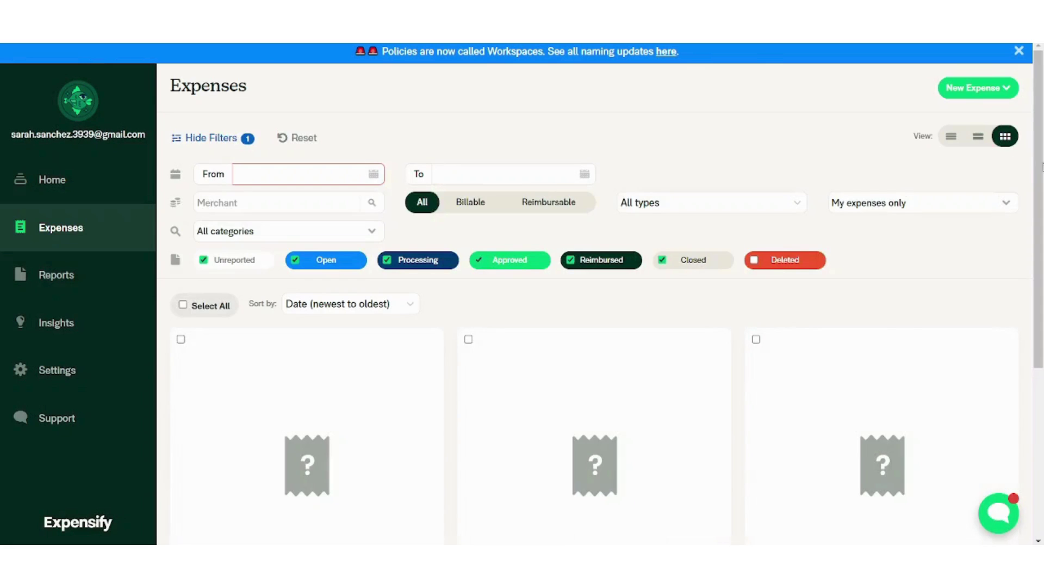
scroll(993, 214, down, 5)
scroll(994, 214, up, 5)
Step: Open Expense Report 2023-11-13 from Reports and review its EGP2,540,000.00 total
click(76, 277)
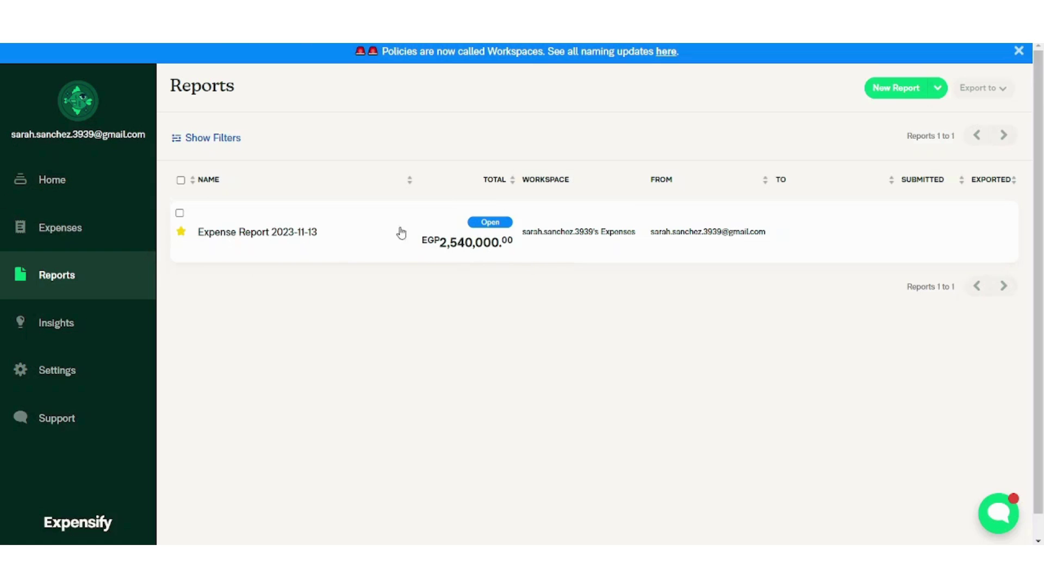
click(271, 234)
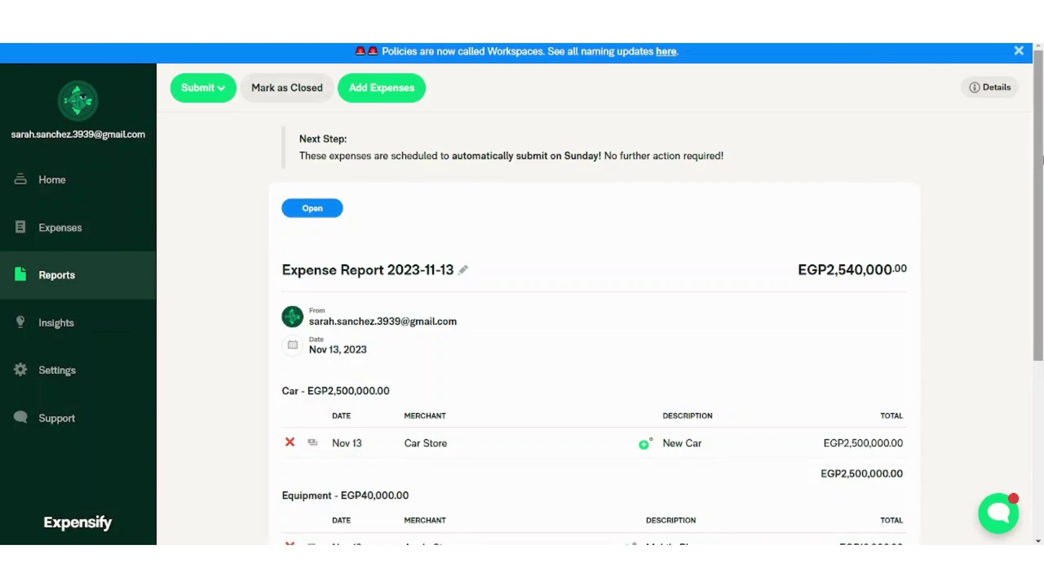
drag(1041, 164, 1043, 283)
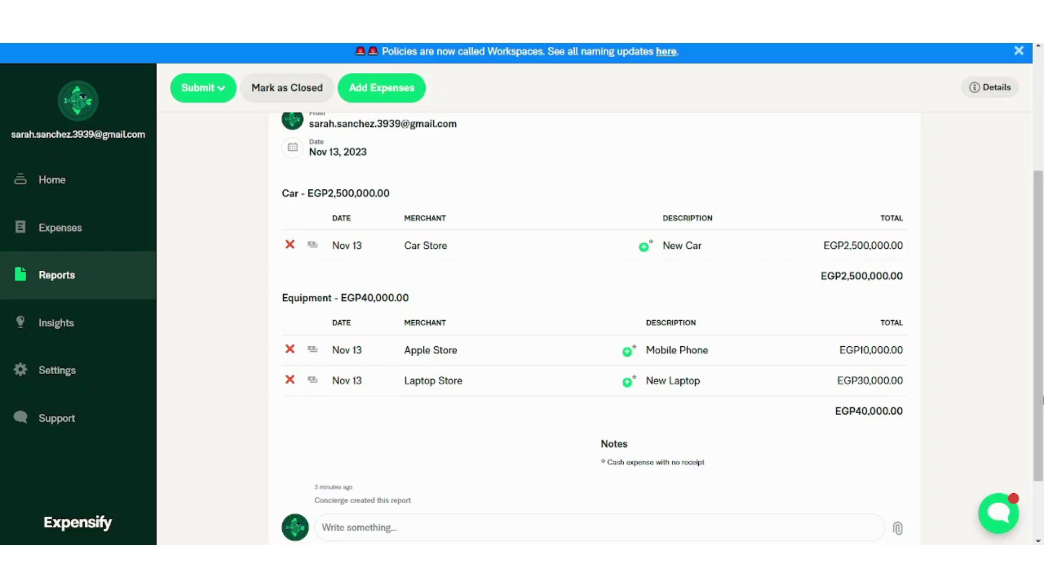
scroll(1041, 399, down, 2)
scroll(1040, 400, up, 10)
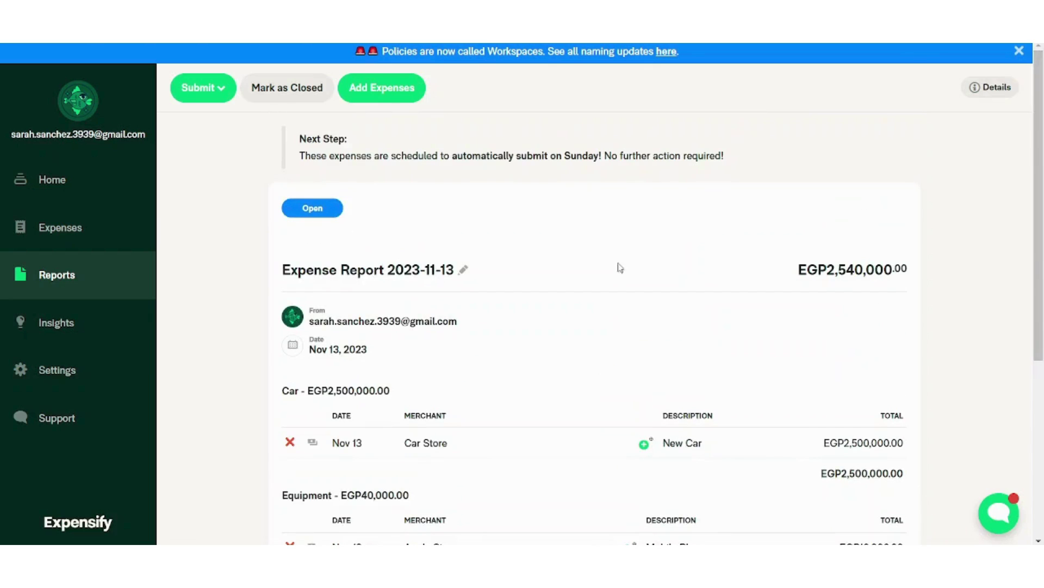
drag(795, 269, 906, 272)
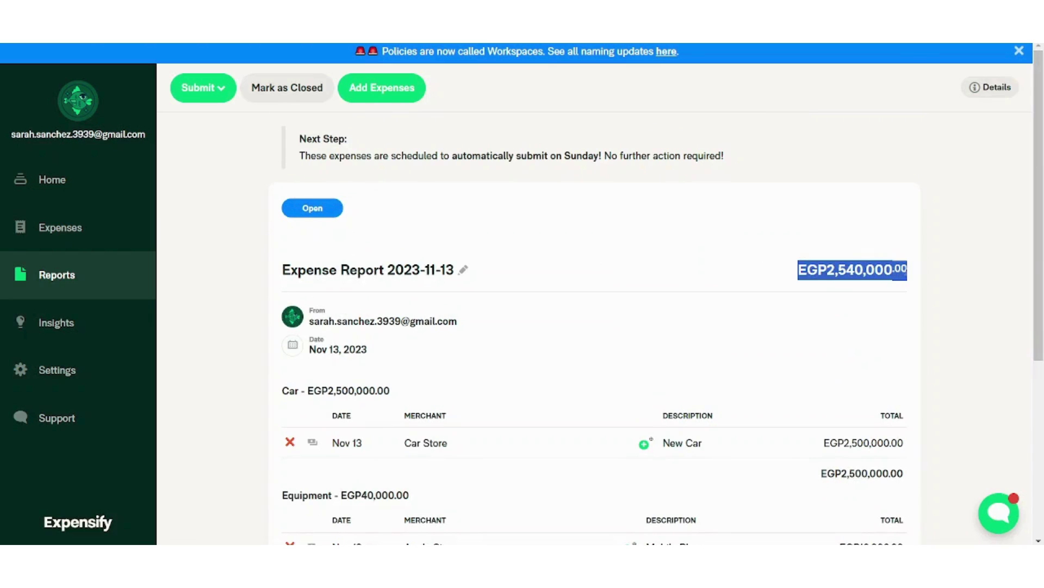
scroll(1041, 218, down, 4)
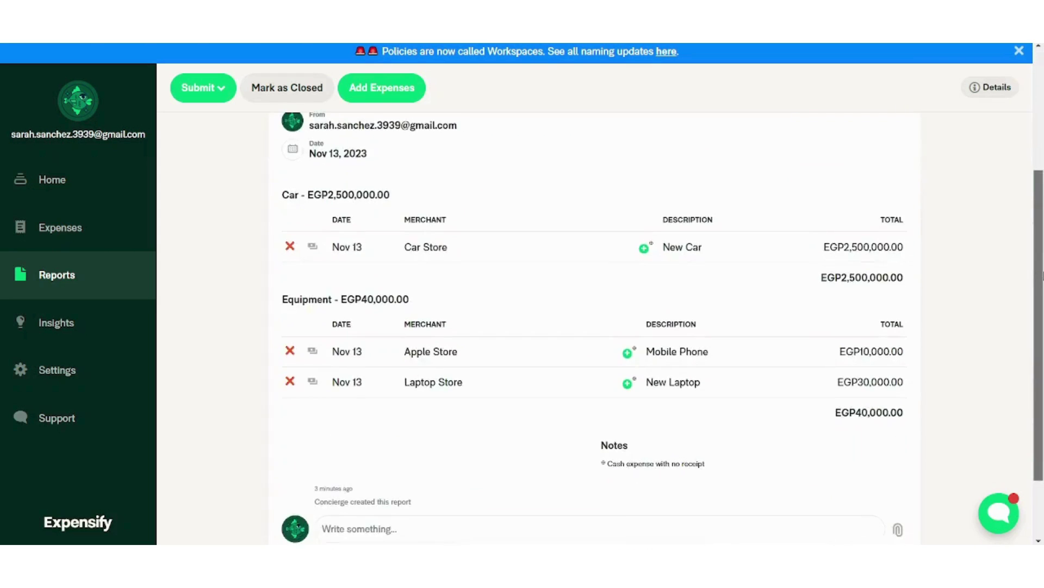
scroll(1040, 231, up, 1)
drag(1042, 231, 1035, 149)
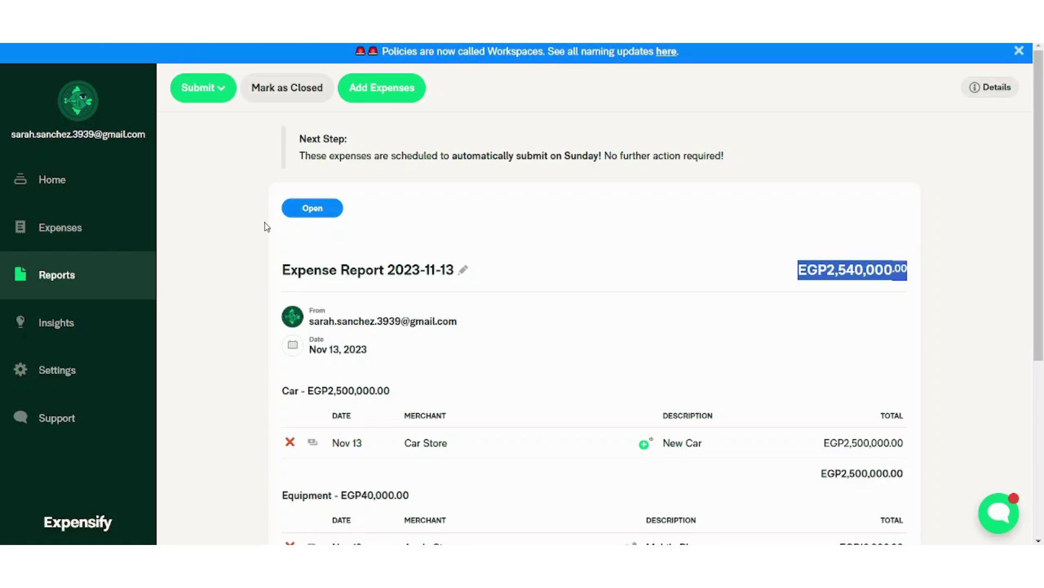
Step: Open Insights and scroll to the Categories breakdown: Car EGP2,500,000.00, Equipment EGP40,000.00
click(54, 324)
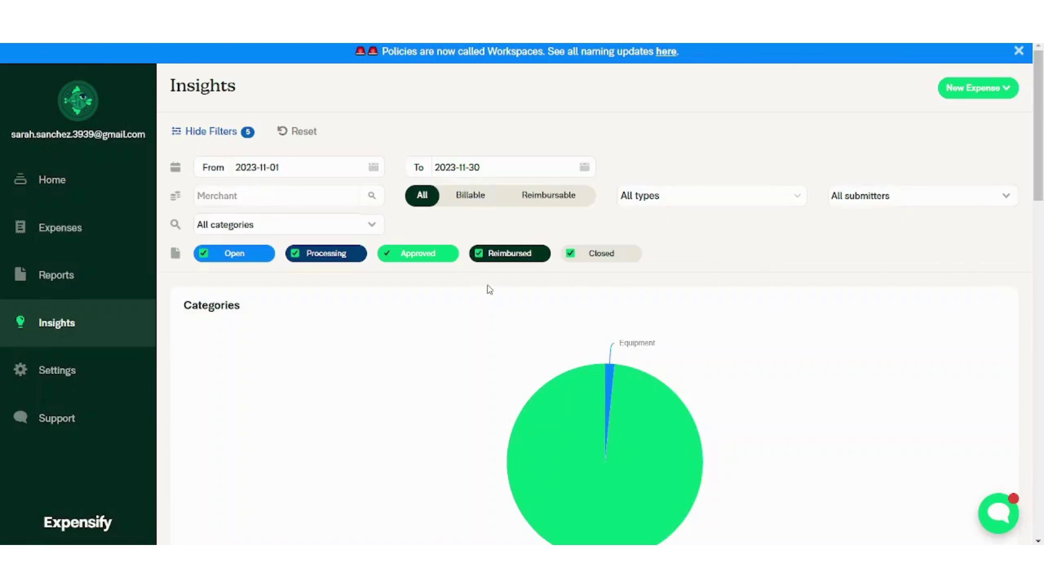
scroll(598, 326, down, 3)
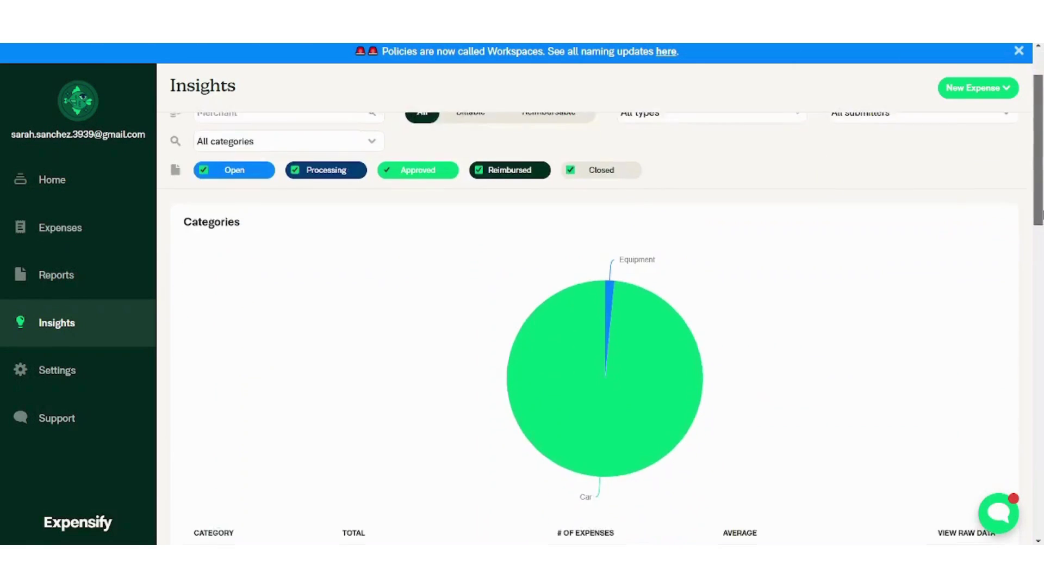
scroll(1043, 228, up, 3)
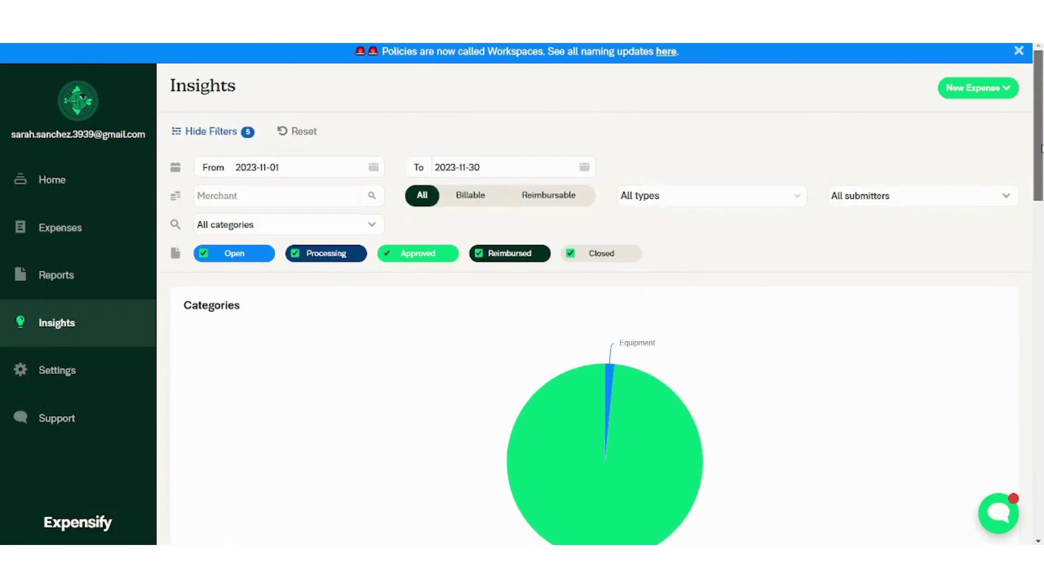
scroll(1043, 150, down, 3)
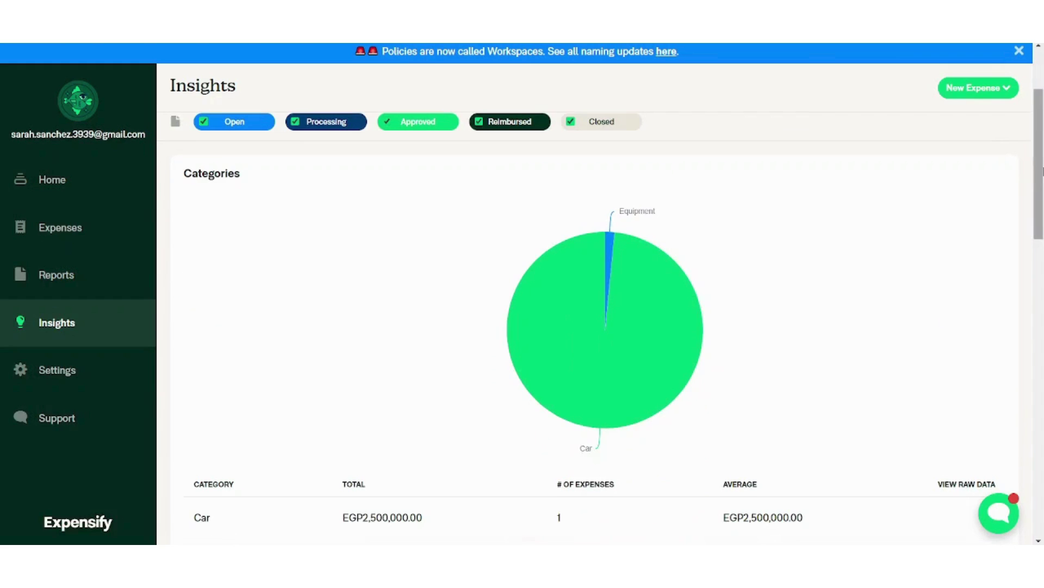
drag(1042, 144, 1043, 179)
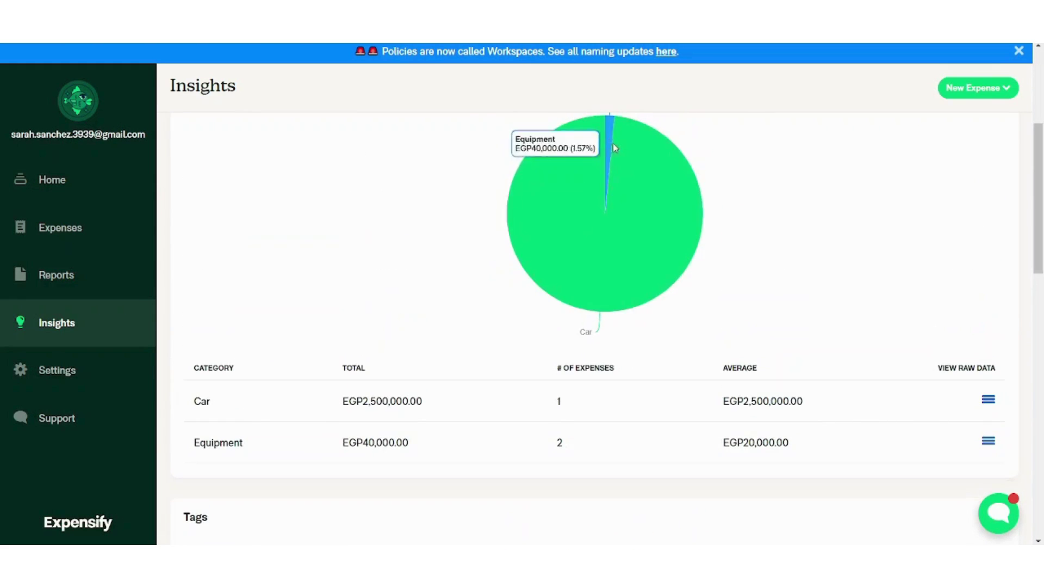
mouse_move(632, 152)
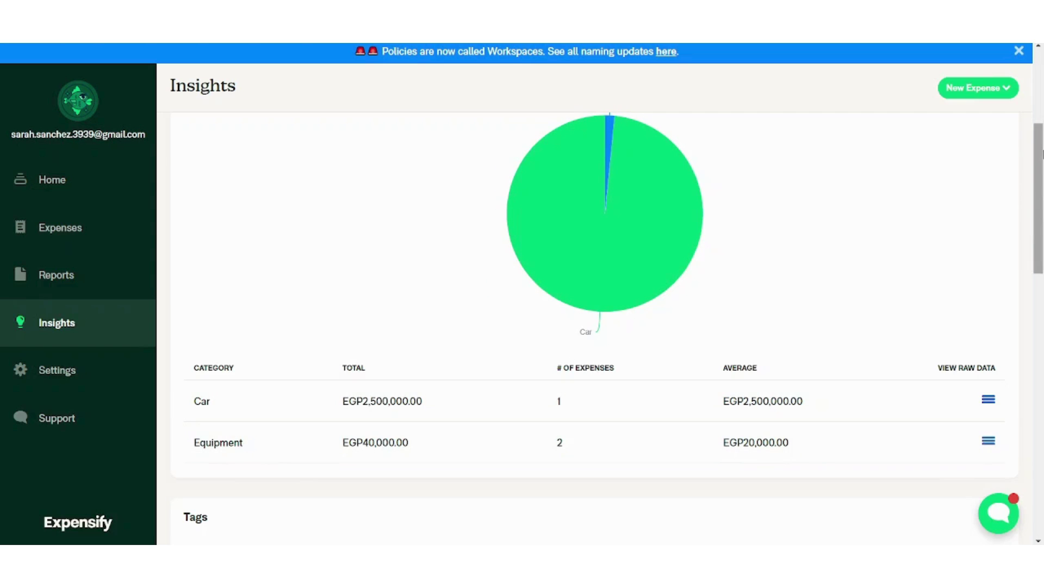
drag(1042, 160, 1020, 122)
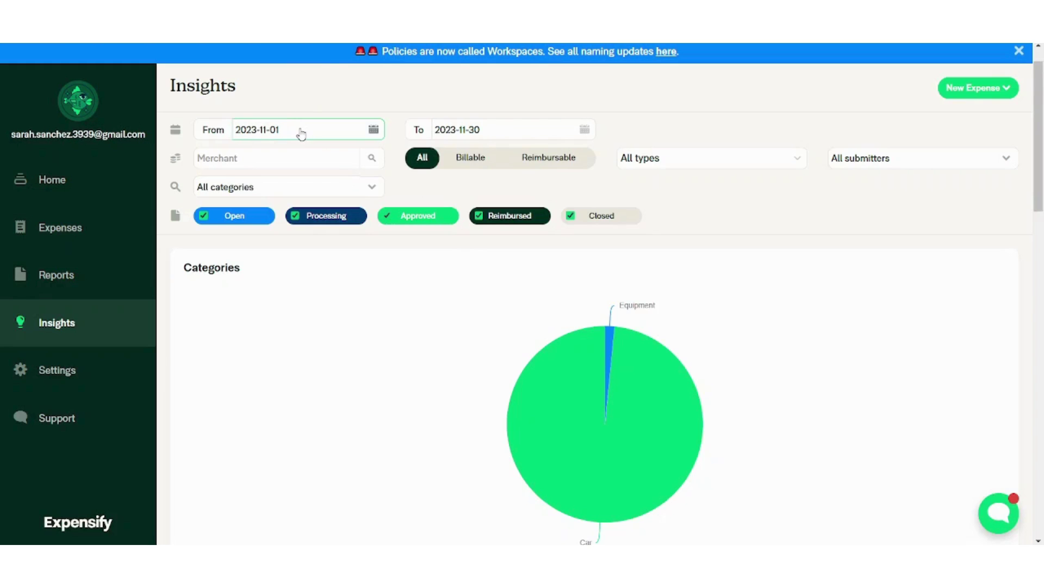
mouse_move(557, 398)
Step: Go to Account Details in Settings, scroll through it, then bring up the Support Methods dialog
mouse_move(89, 379)
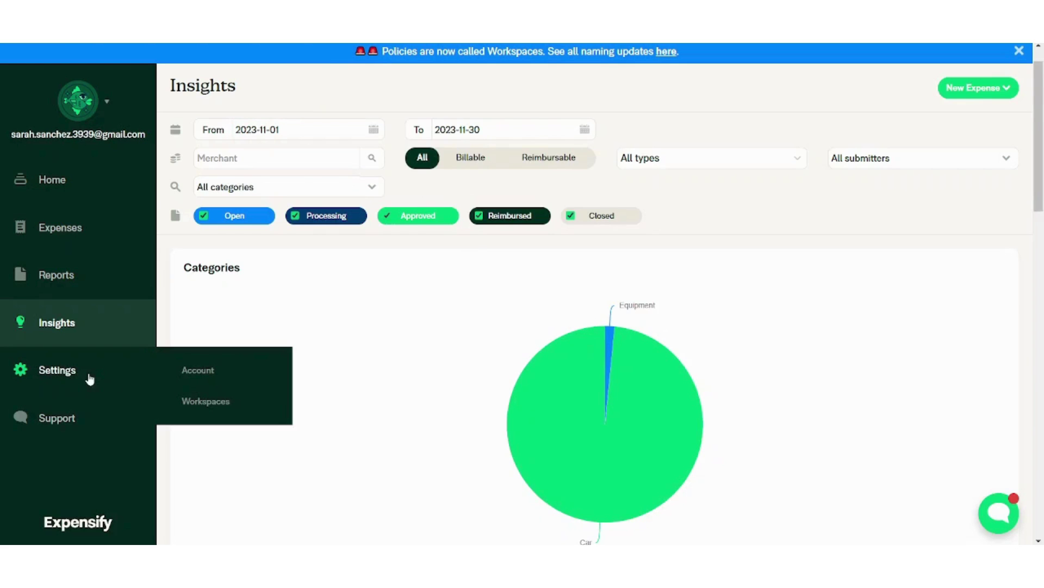
click(228, 366)
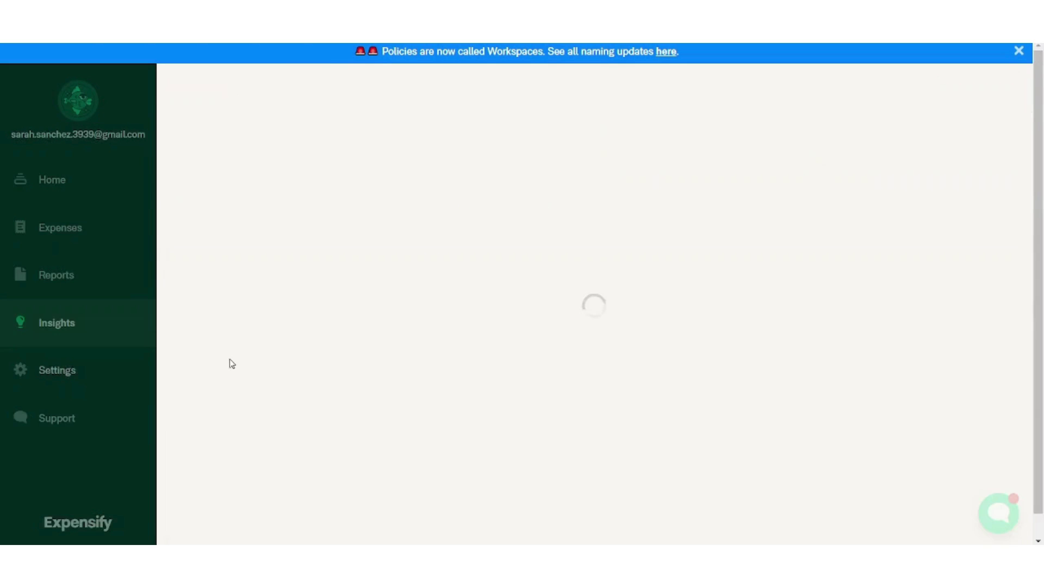
mouse_move(9, 337)
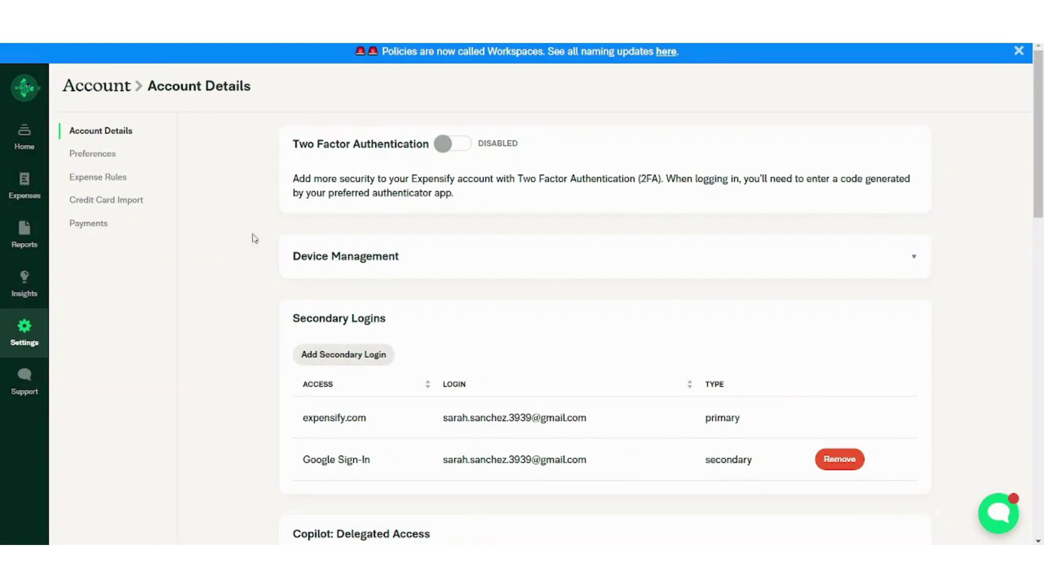
drag(1039, 169, 1042, 259)
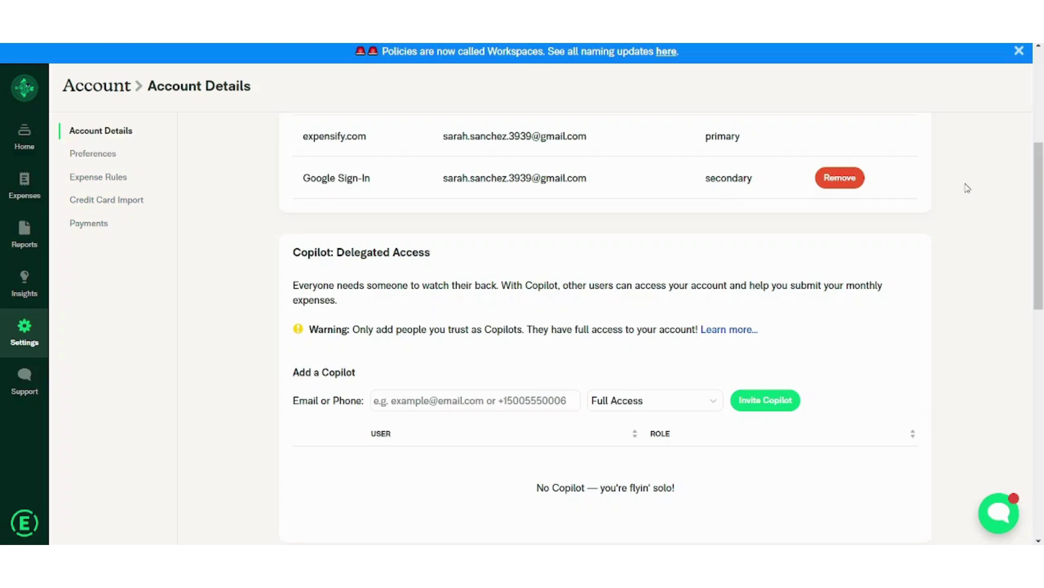
drag(1042, 184, 1042, 437)
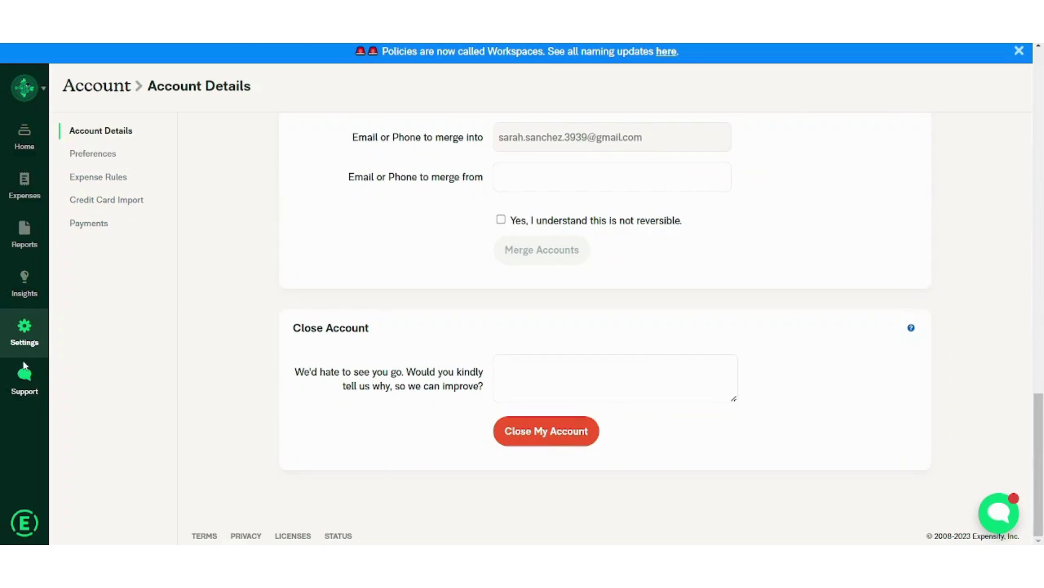
click(25, 373)
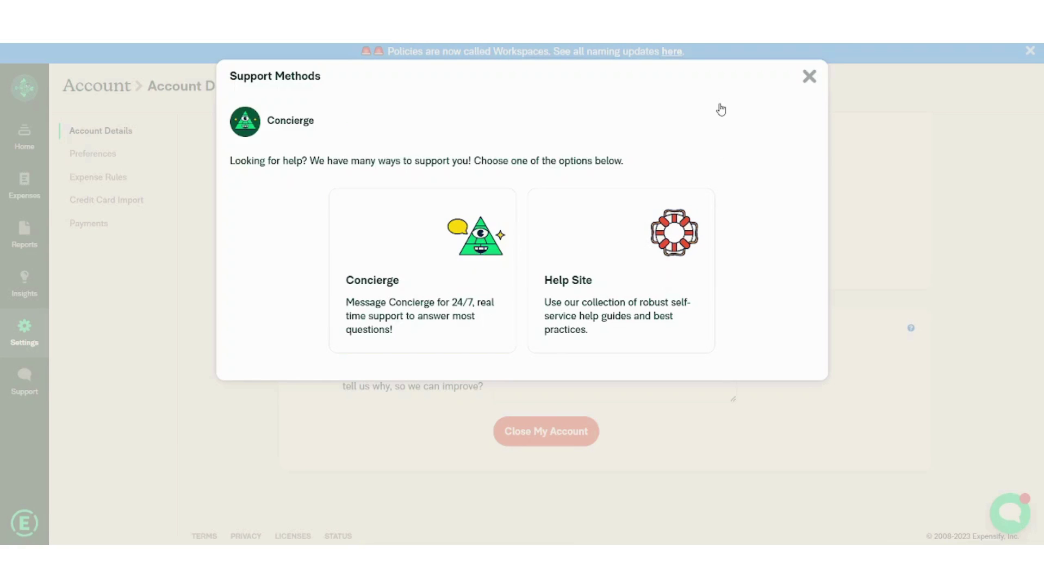
Step: Close Support Methods, look over the Concierge chat's attachment options, and return to Account Details
click(810, 78)
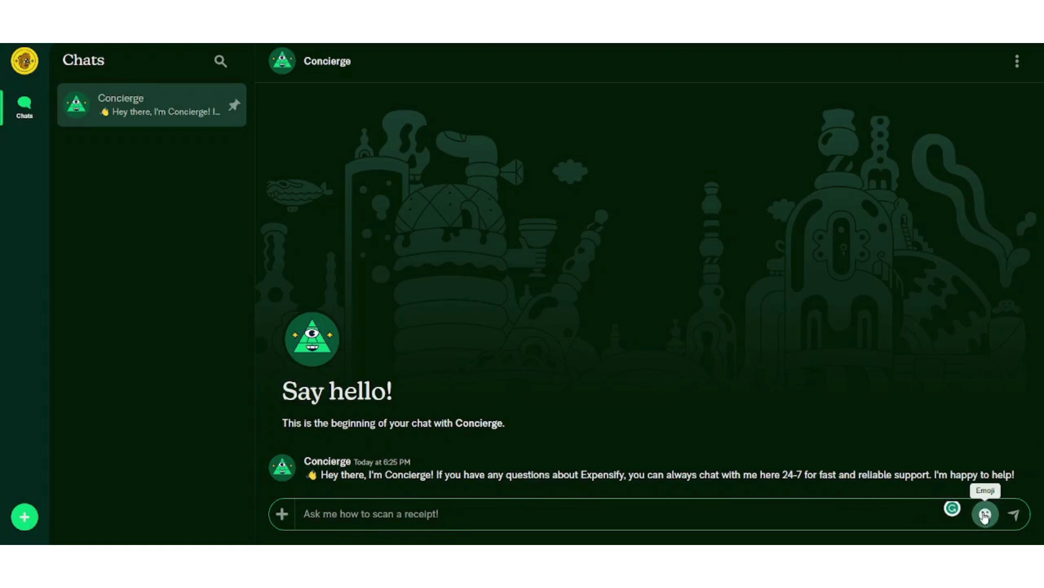
click(282, 514)
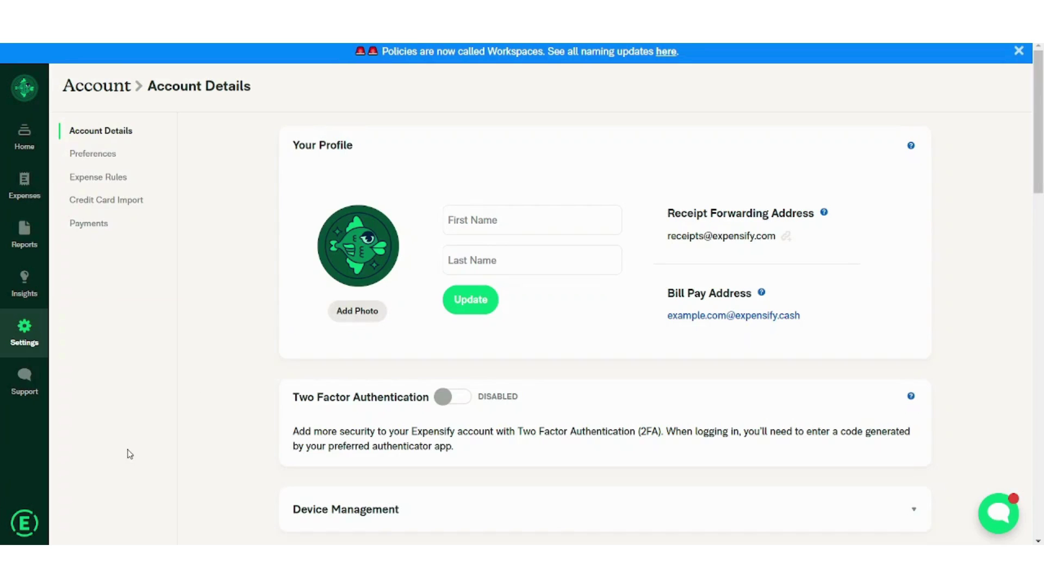
Step: Return to the Home feed of Concierge setup messages, led by the invoice automation card
click(34, 527)
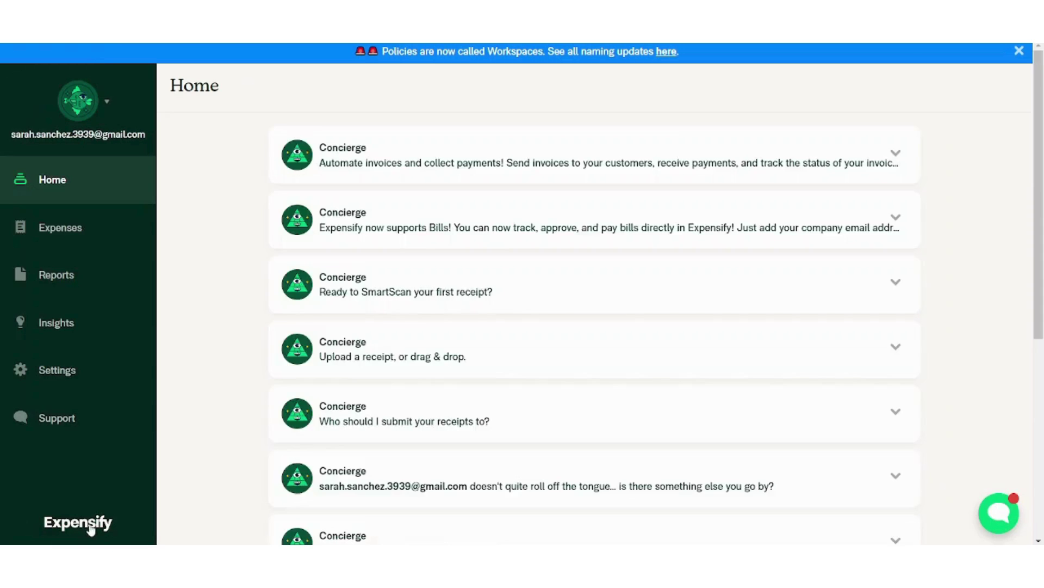